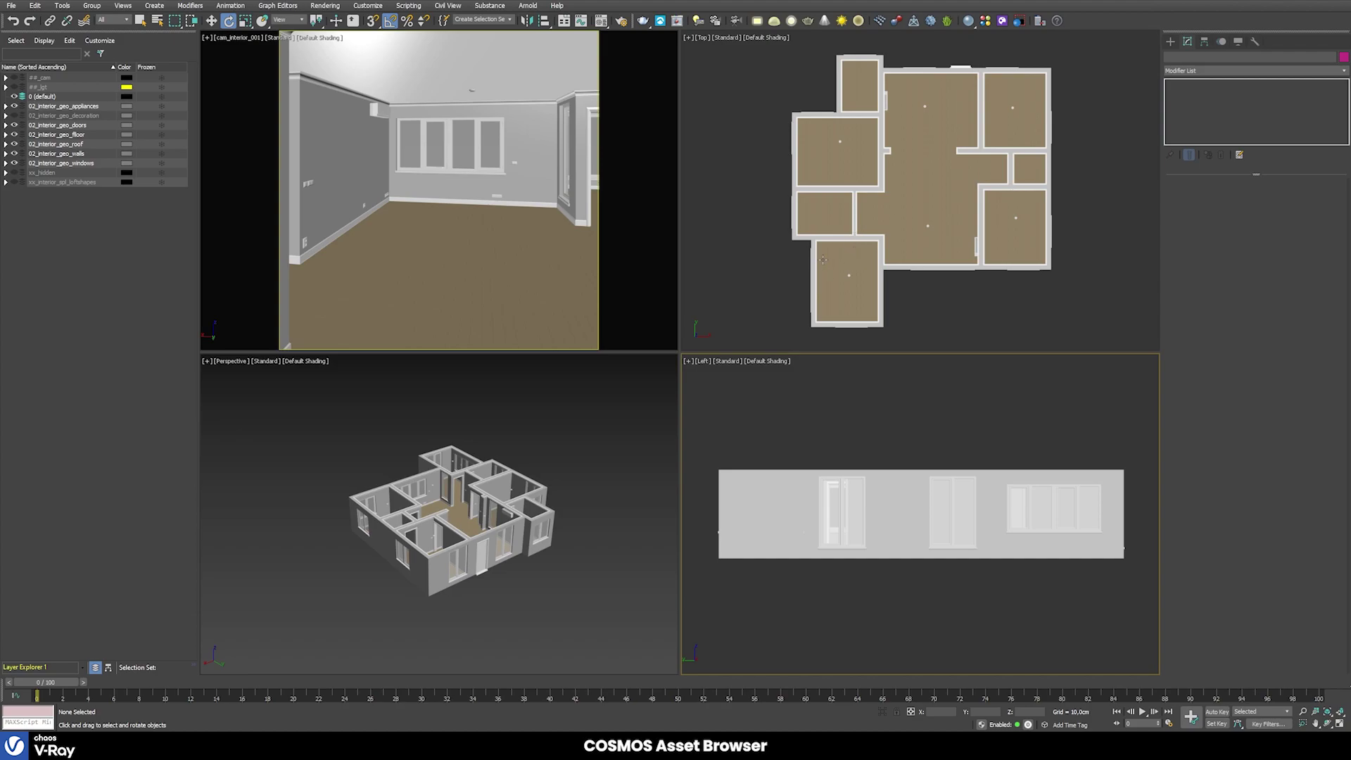
- Open the Chaos Cosmos browser on the Furniture category of 3D Models
left_click(1003, 21)
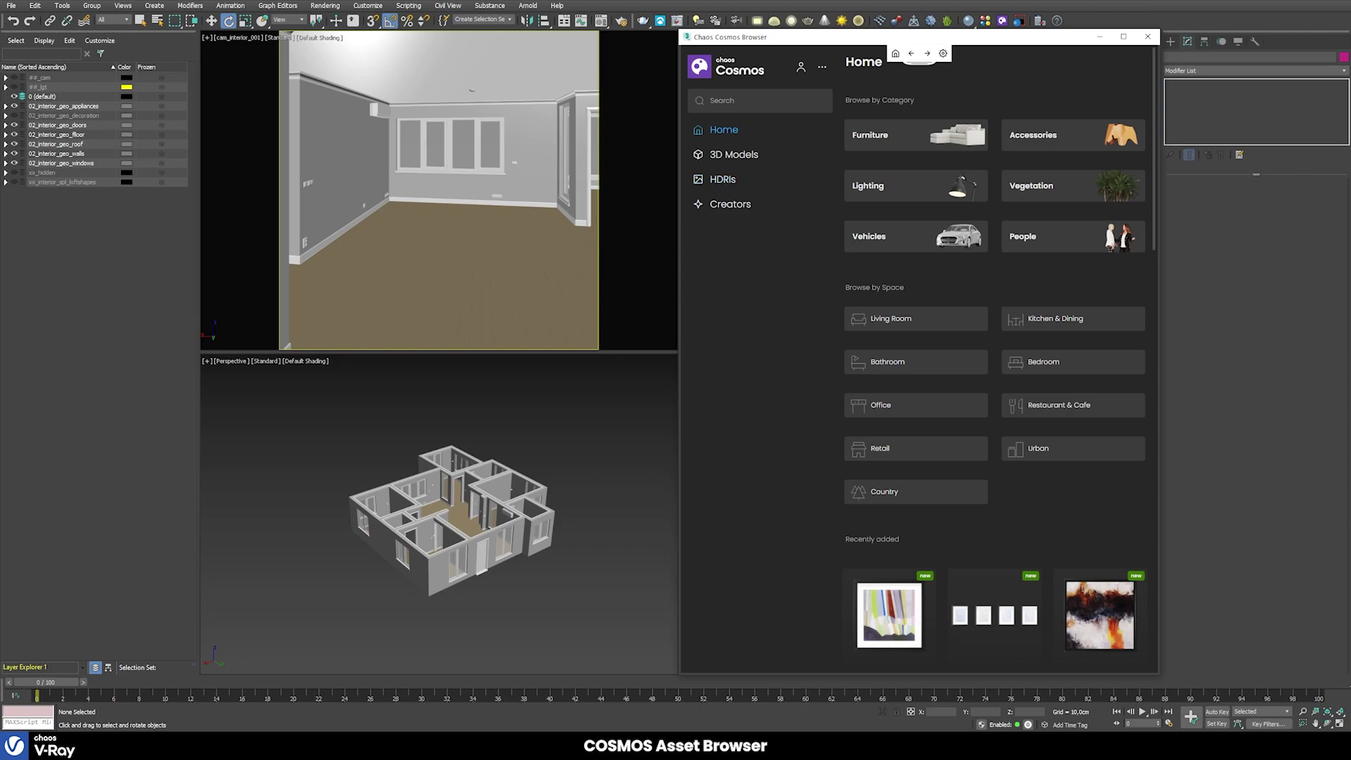
left_click(740, 154)
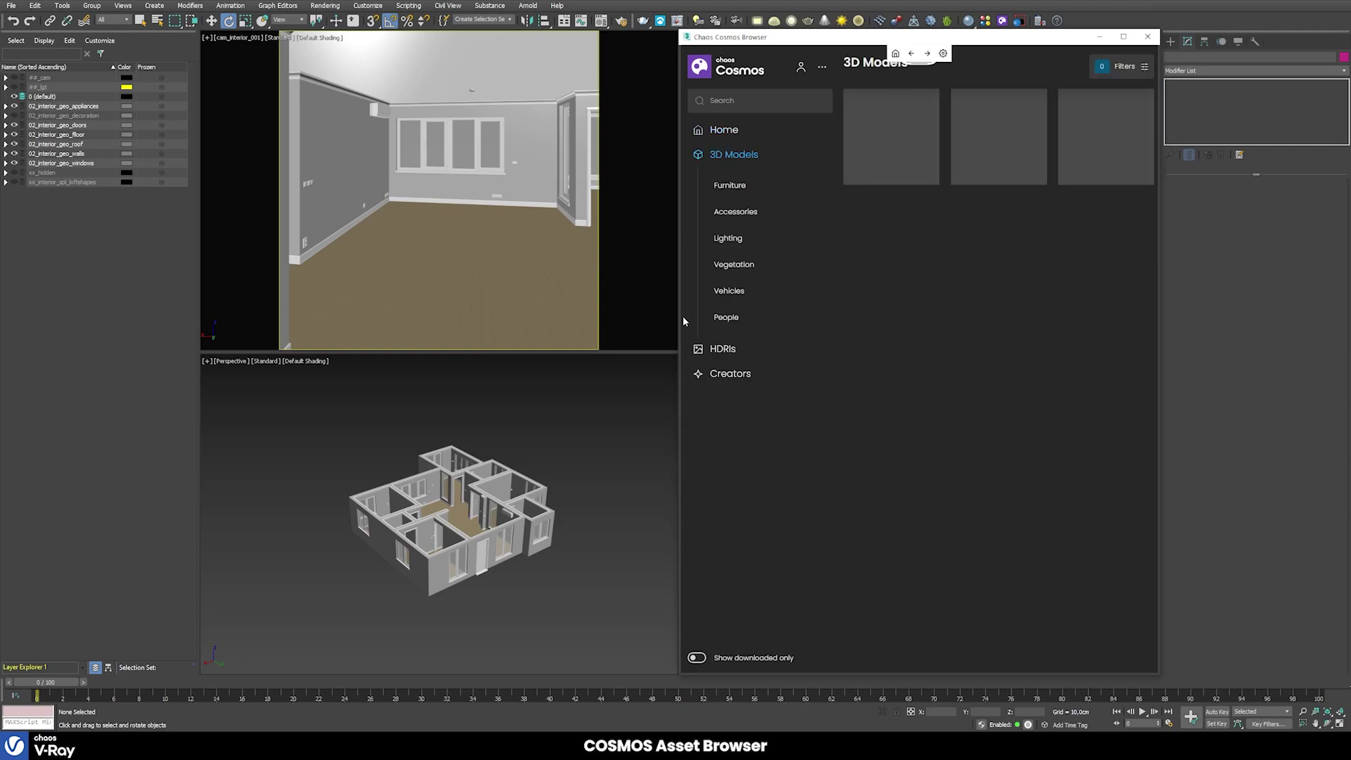
left_click(731, 185)
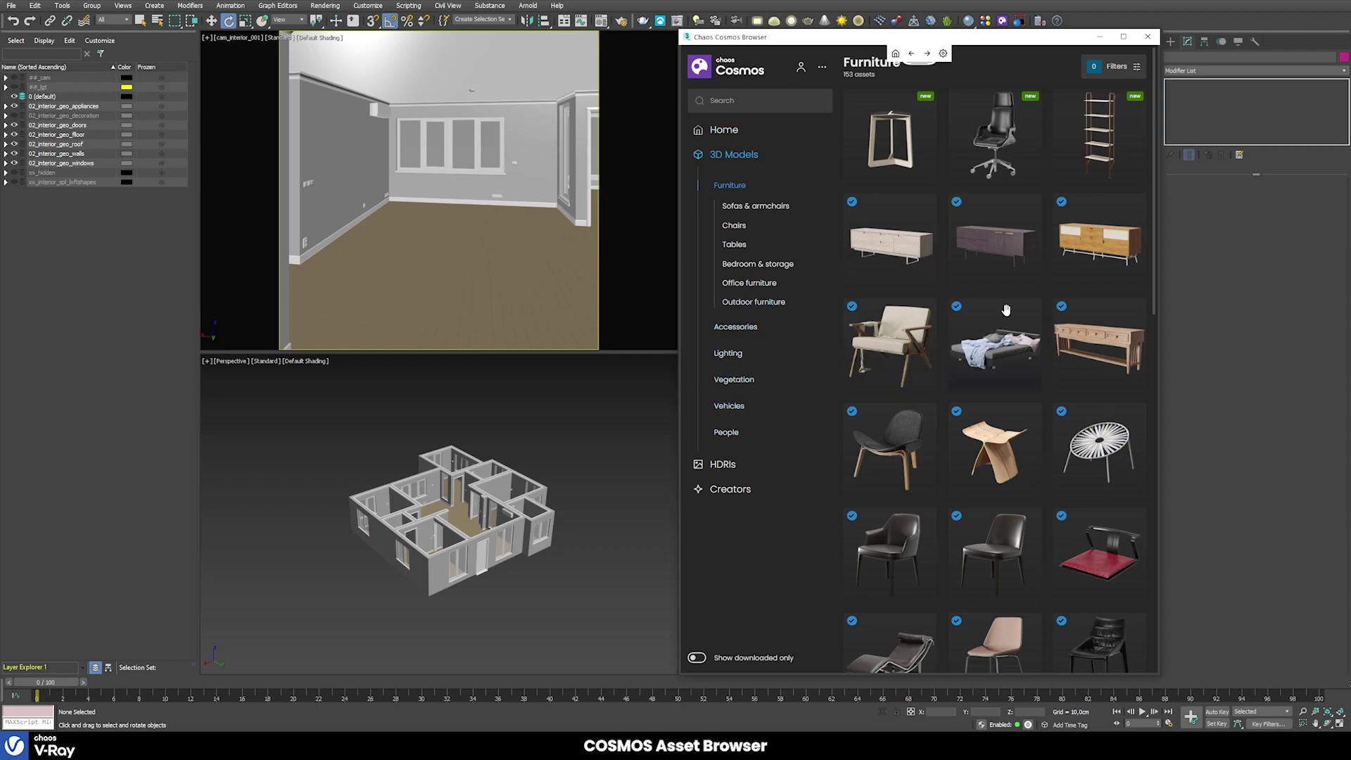
- Browse the Vegetation, Trees, Indoor plants, Vehicles and People models, then return to Furniture
left_click(728, 383)
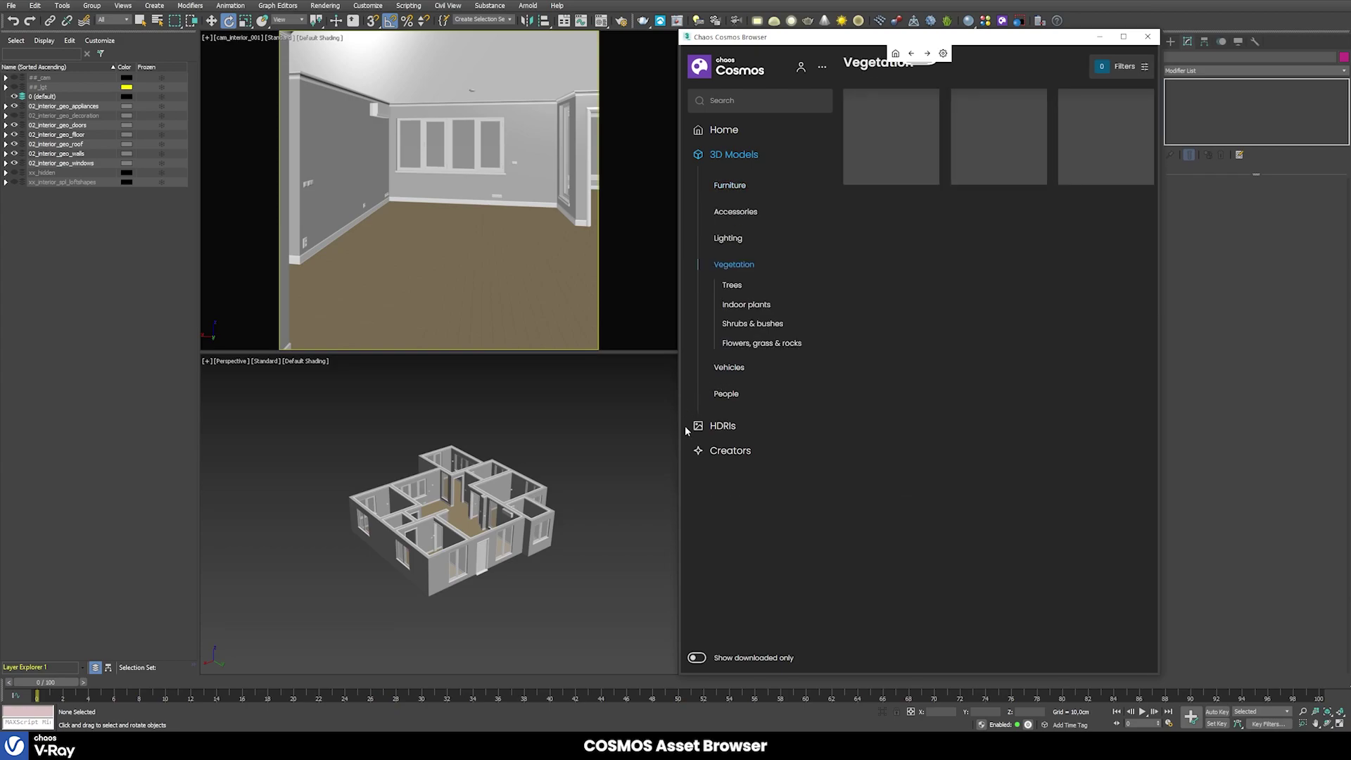
left_click(736, 290)
left_click(744, 305)
left_click(728, 368)
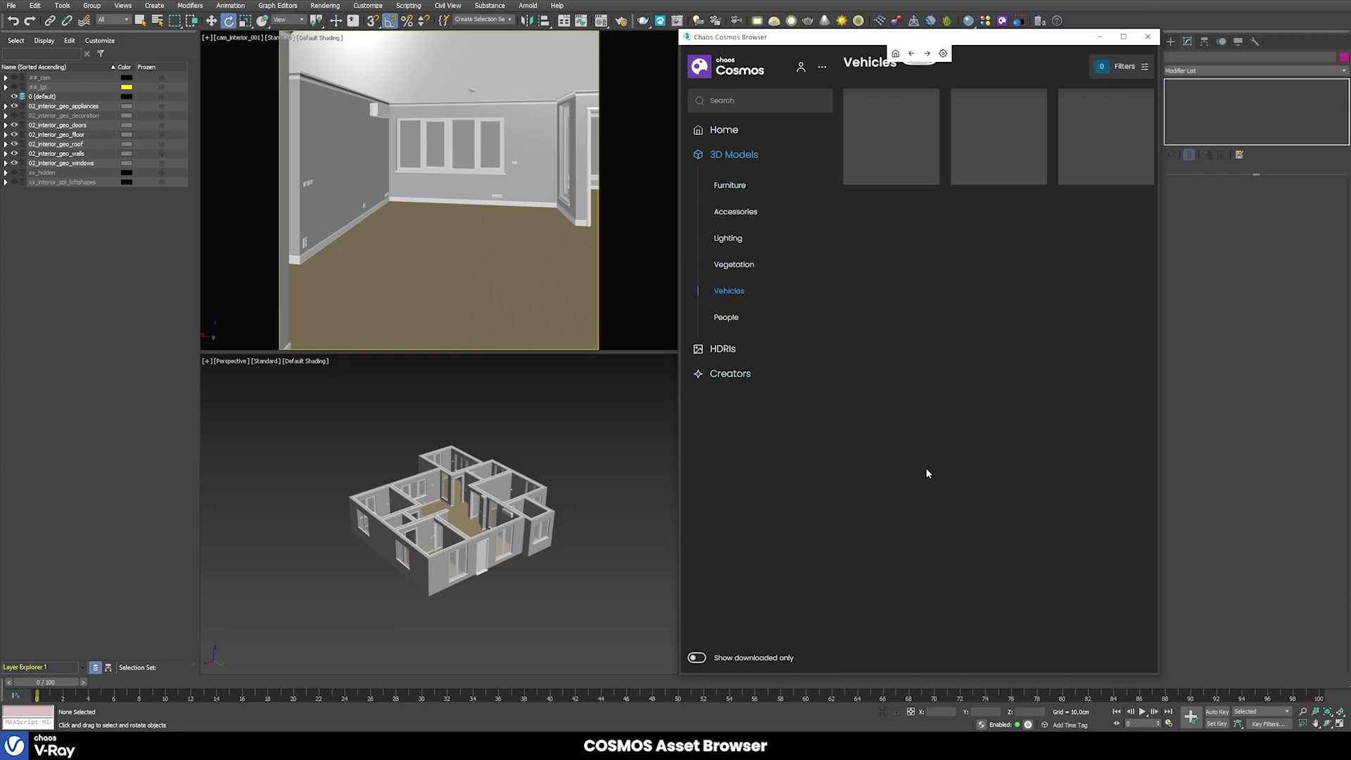
left_click(726, 317)
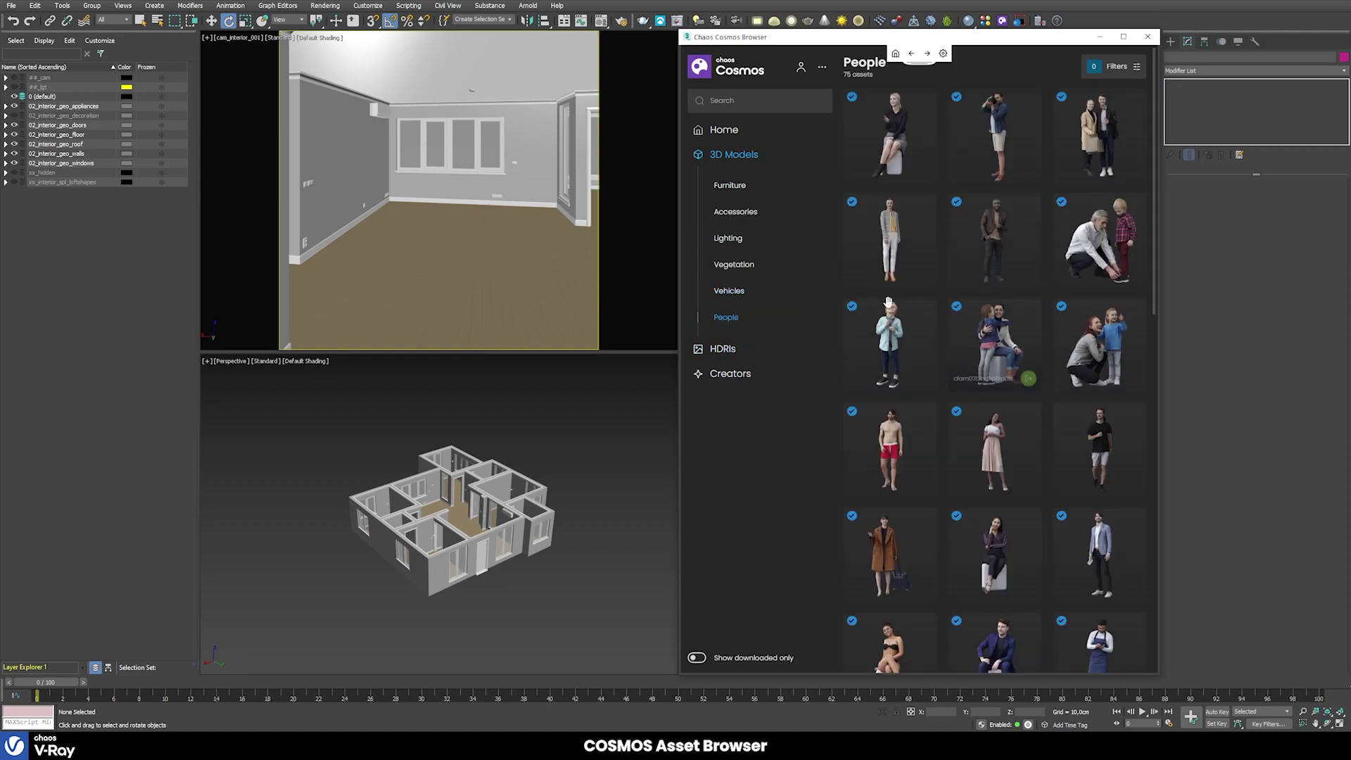
left_click(730, 185)
mouse_move(1012, 237)
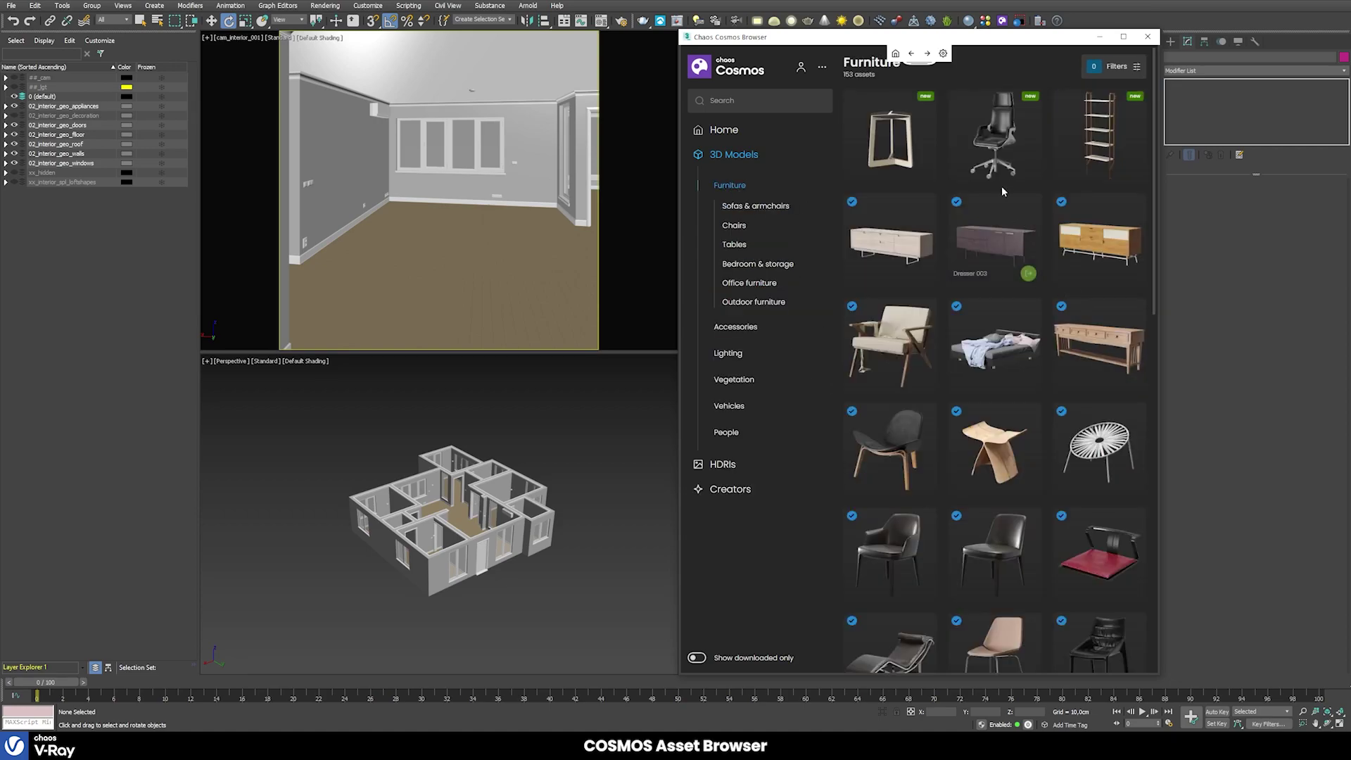
mouse_move(904, 204)
- Download the Bookshelf 002 and Chair Office 005 models from Cosmos
left_click(1102, 124)
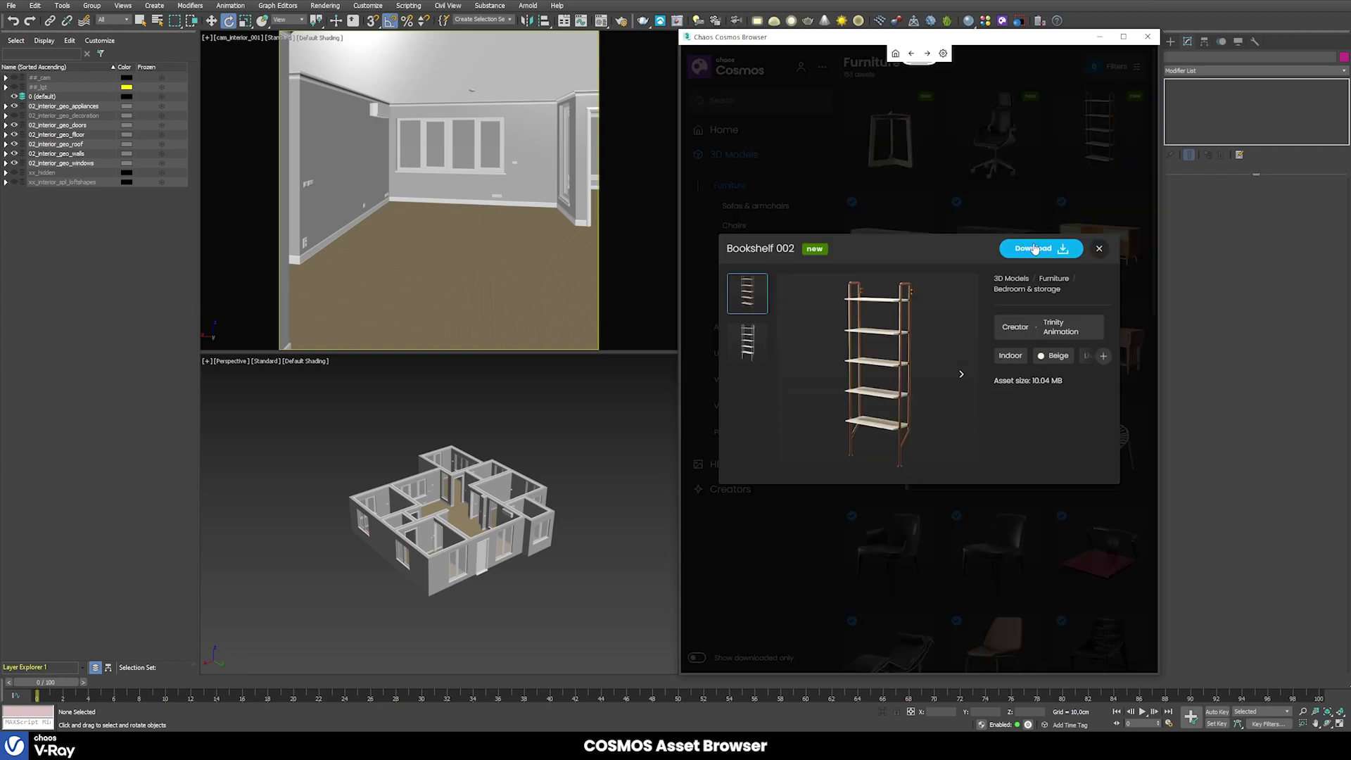
left_click(1059, 246)
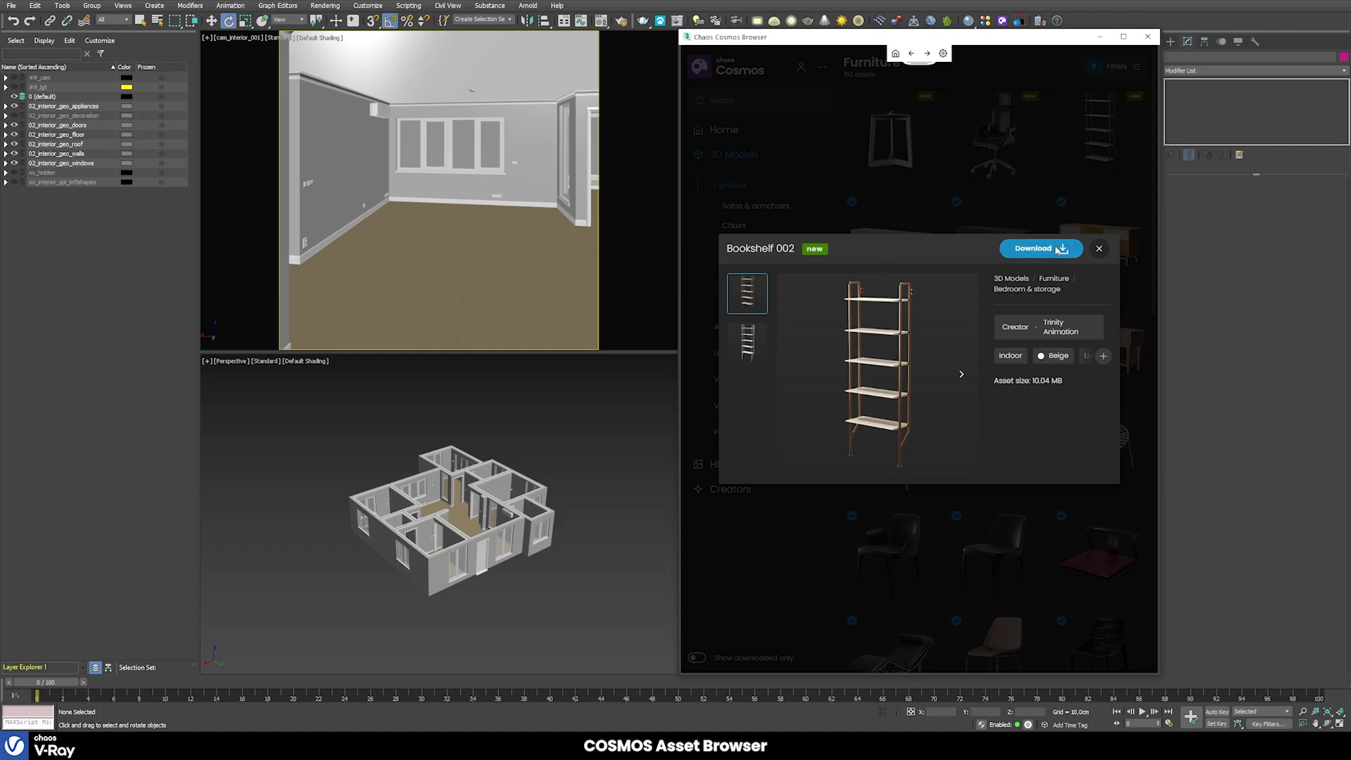
left_click(1099, 249)
mouse_move(1029, 175)
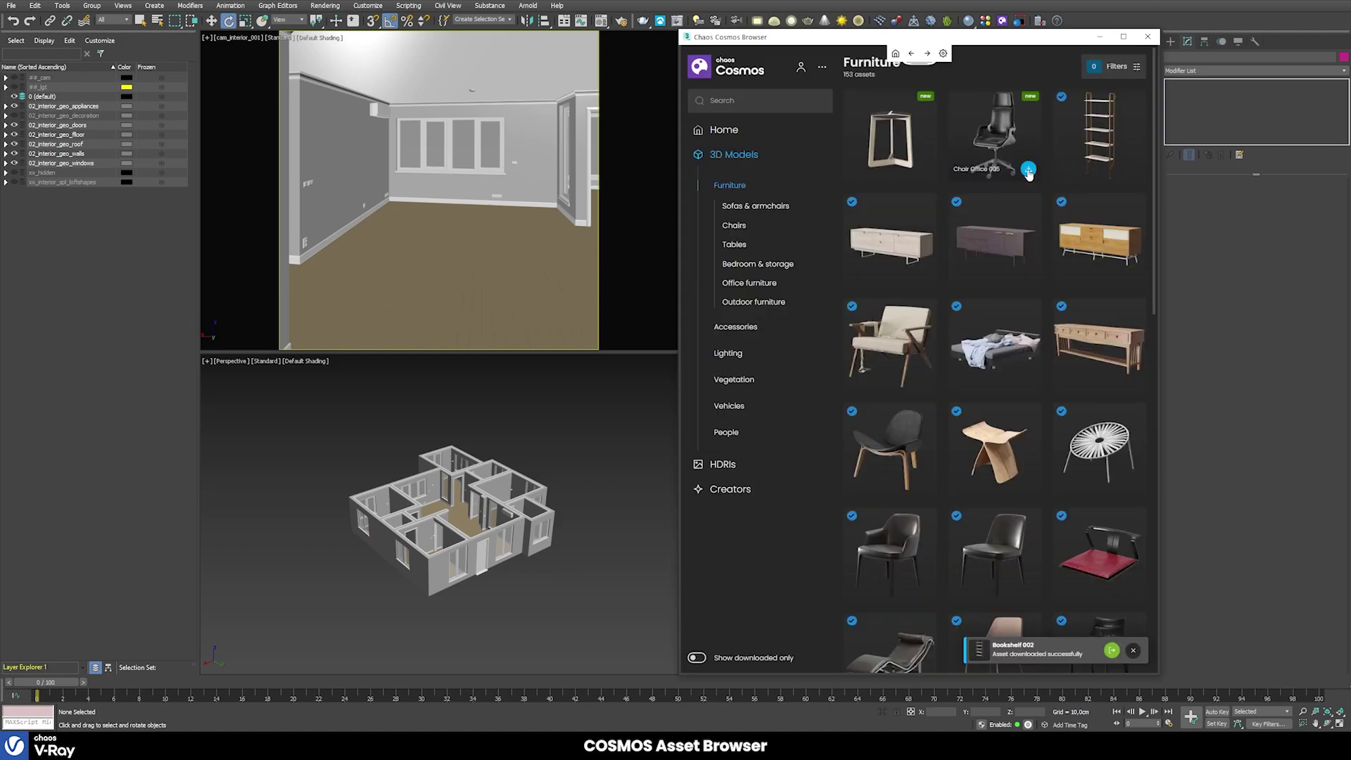
left_click(1028, 170)
- View Bed 004's details, previewing it as a clay model and then textured
mouse_move(969, 598)
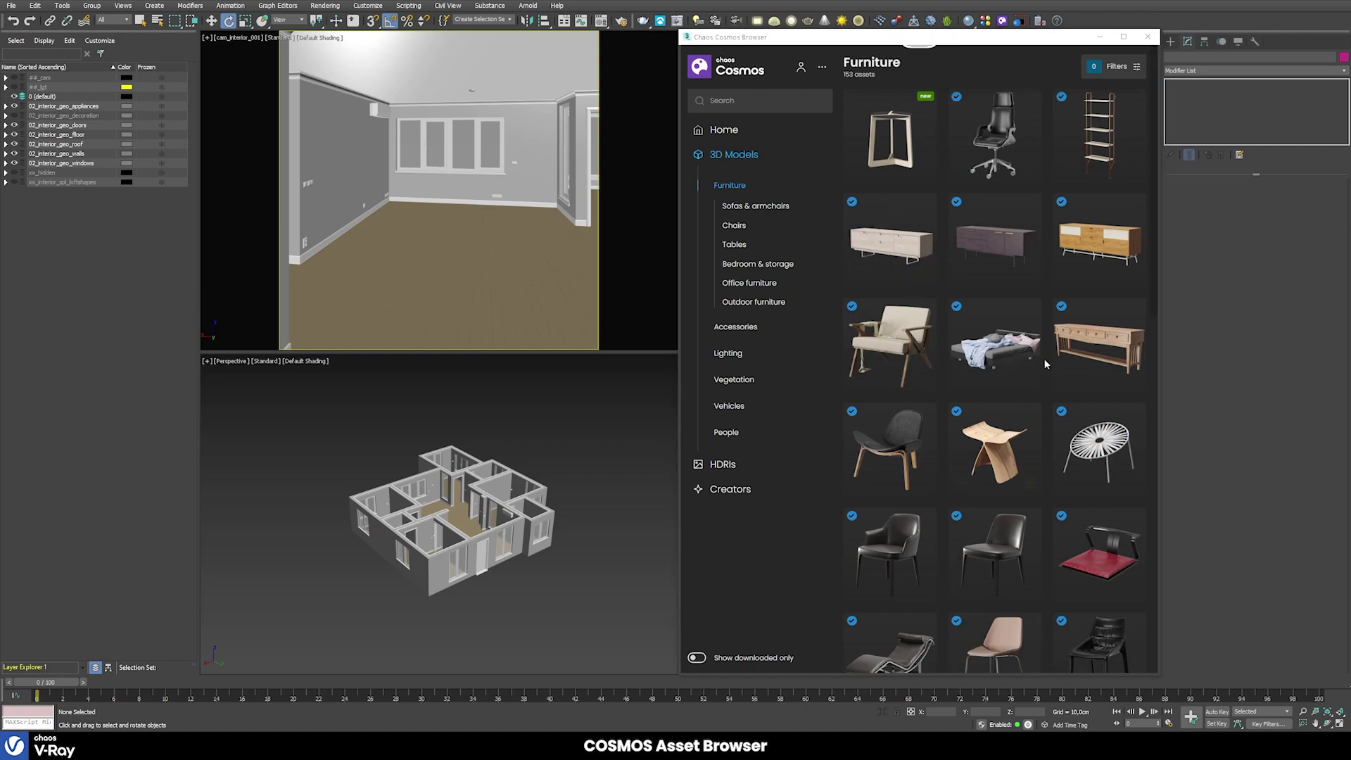
left_click(1013, 363)
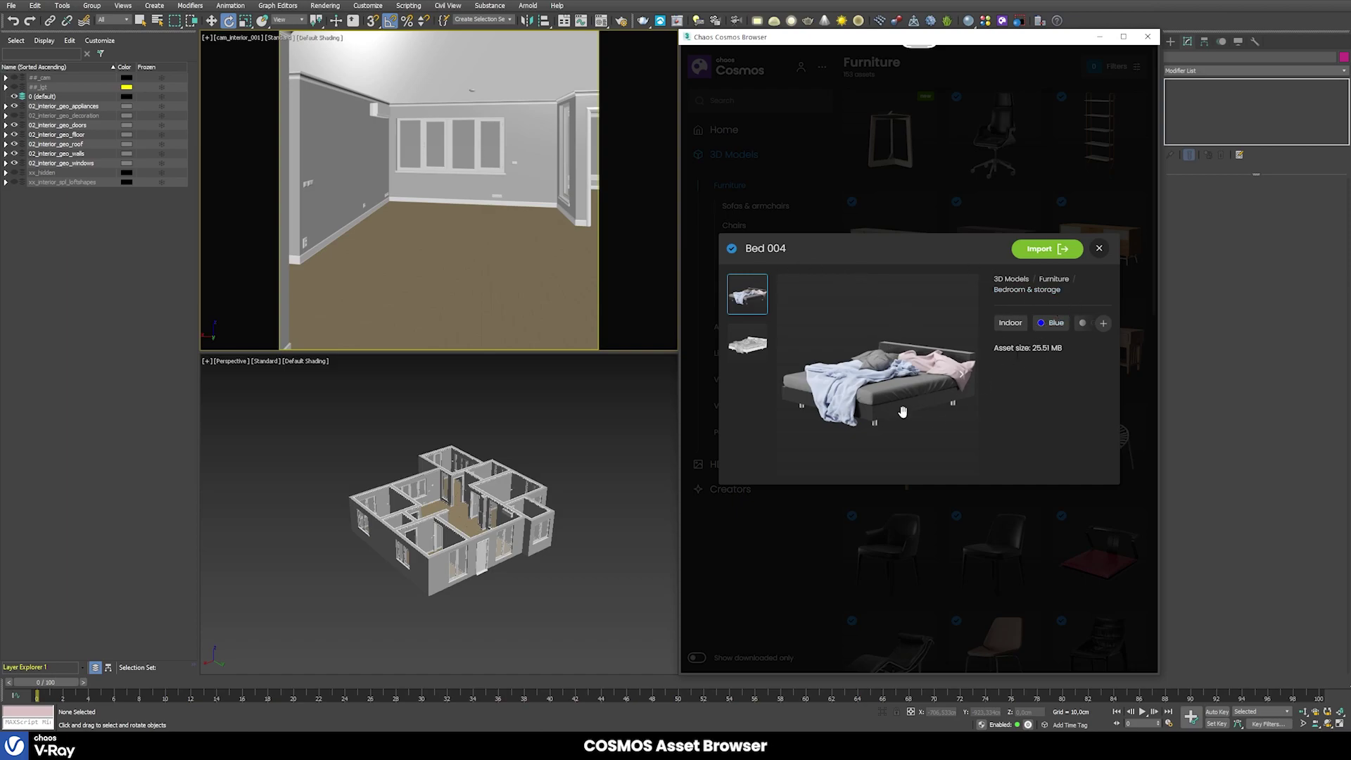
left_click(761, 352)
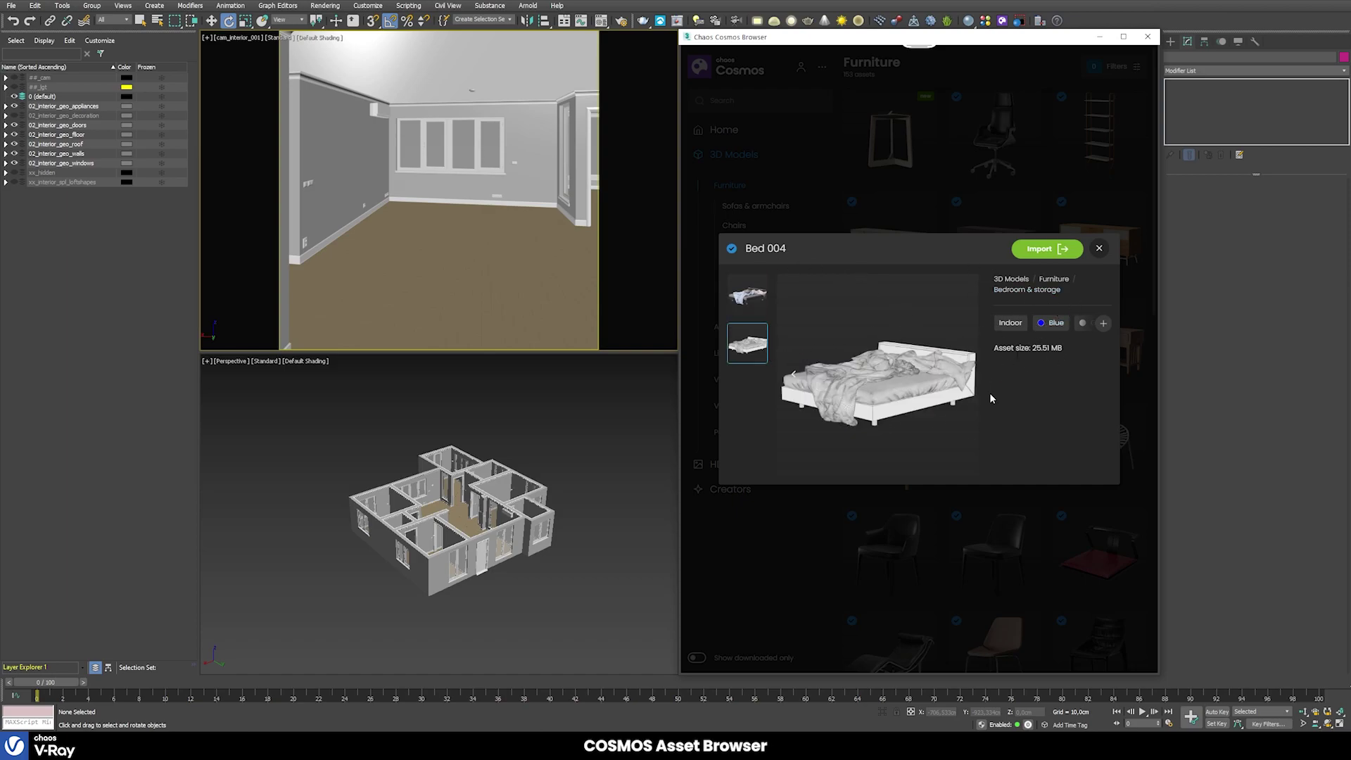
left_click(746, 296)
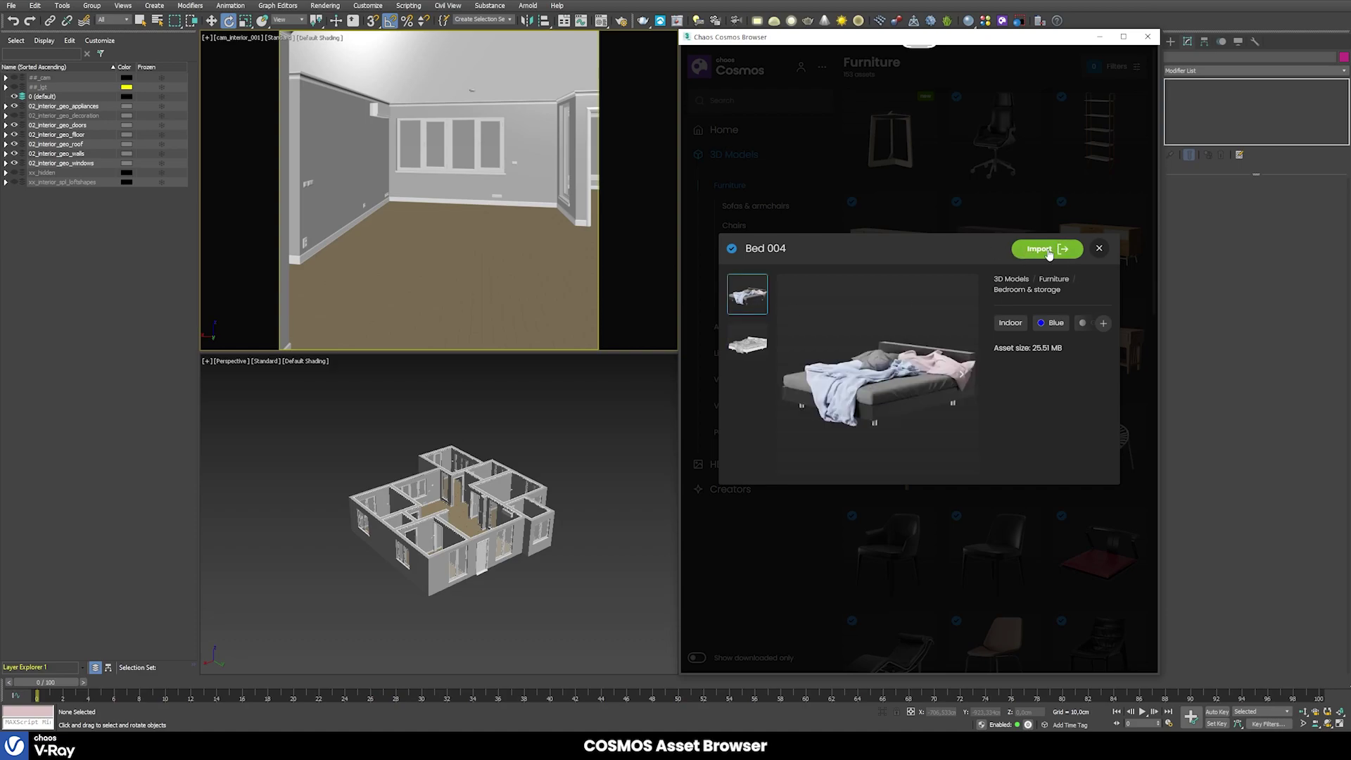
left_click(1099, 248)
- Drag Bed 004 into the camera view, rotate it 145° about Z, and show its whole mesh
left_click_drag(992, 349, 444, 258)
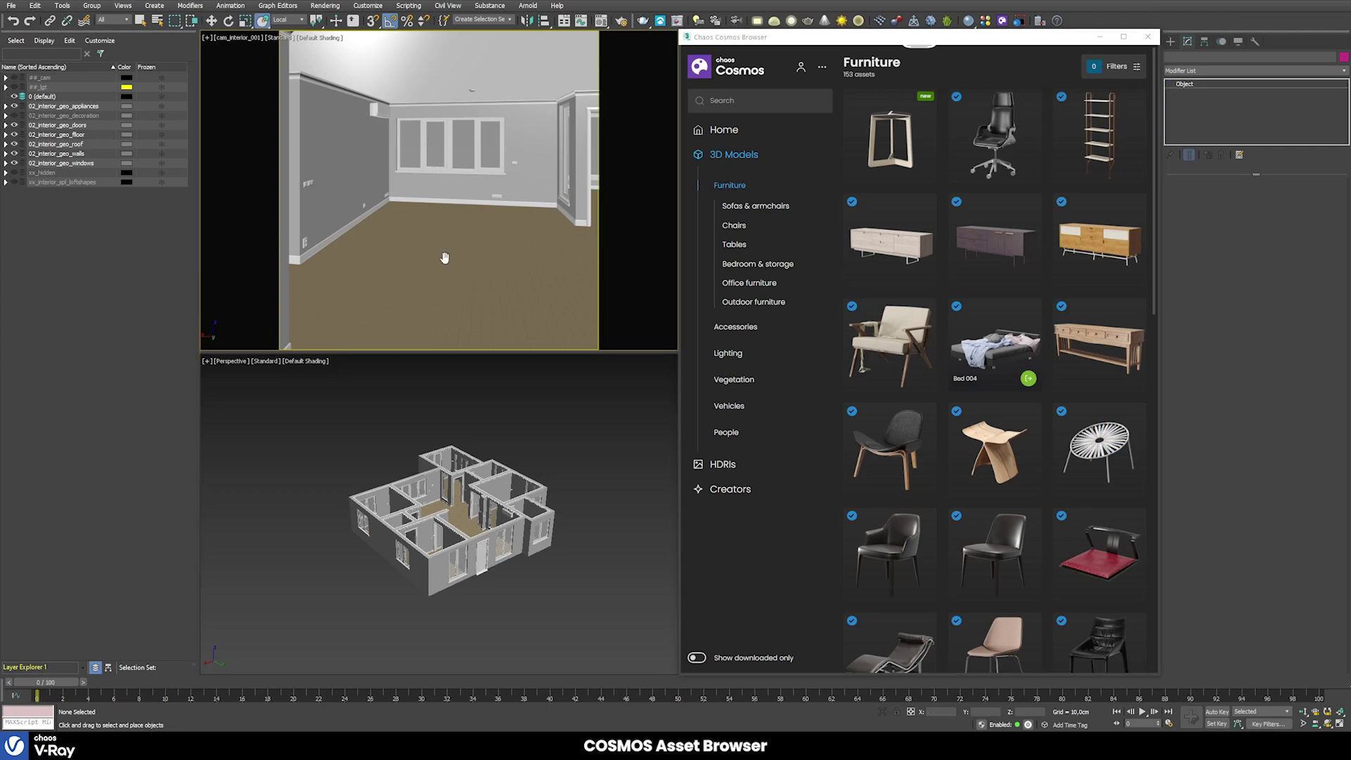
key("e")
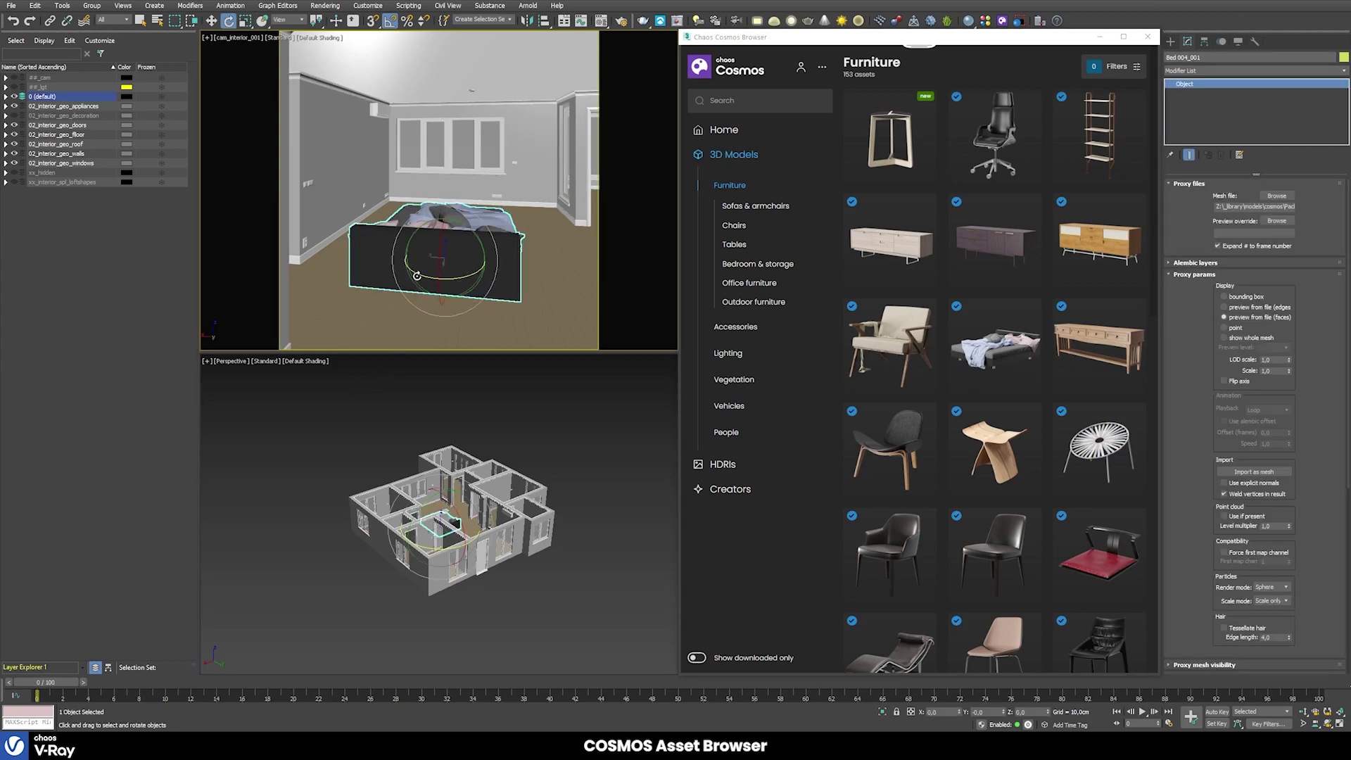
left_click_drag(481, 280, 477, 213)
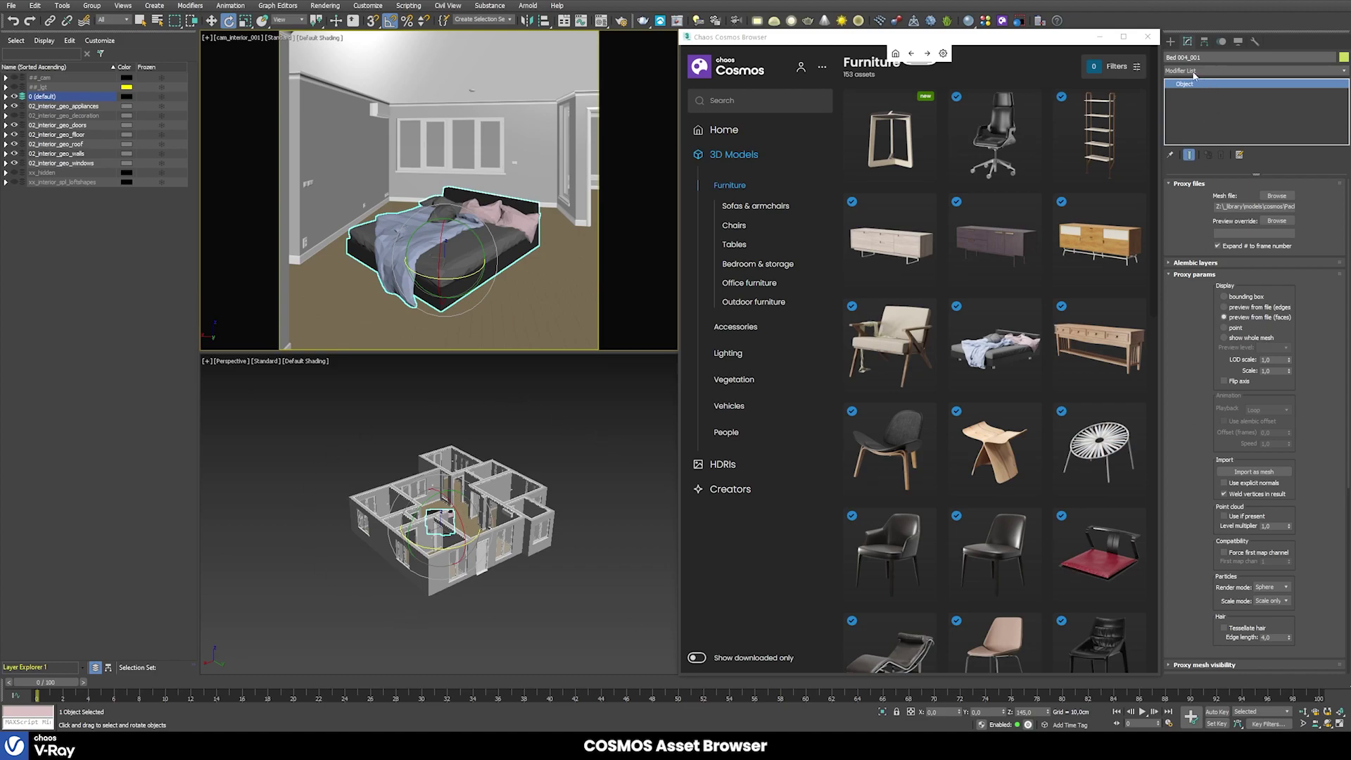
left_click(1232, 341)
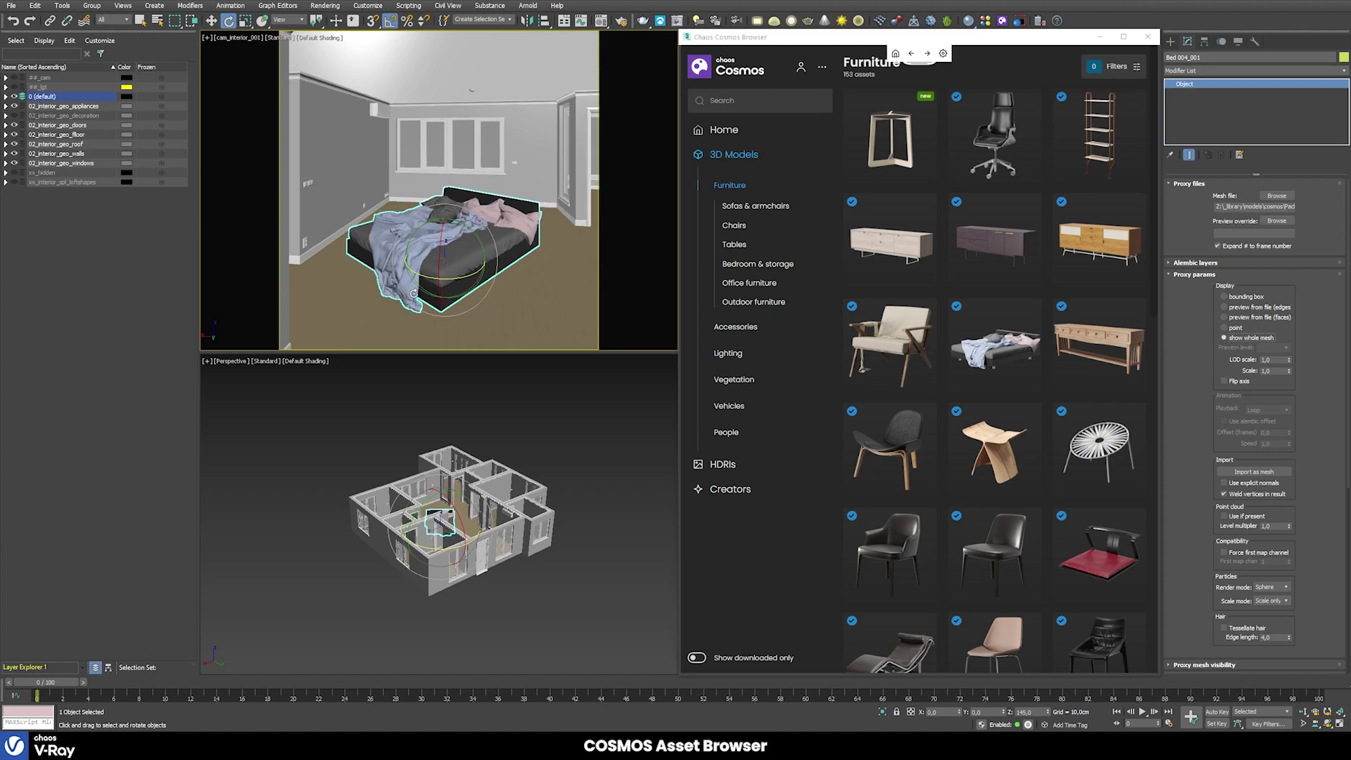
- Add an Edit Poly modifier to the bed and select its draped blanket element
left_click(1230, 71)
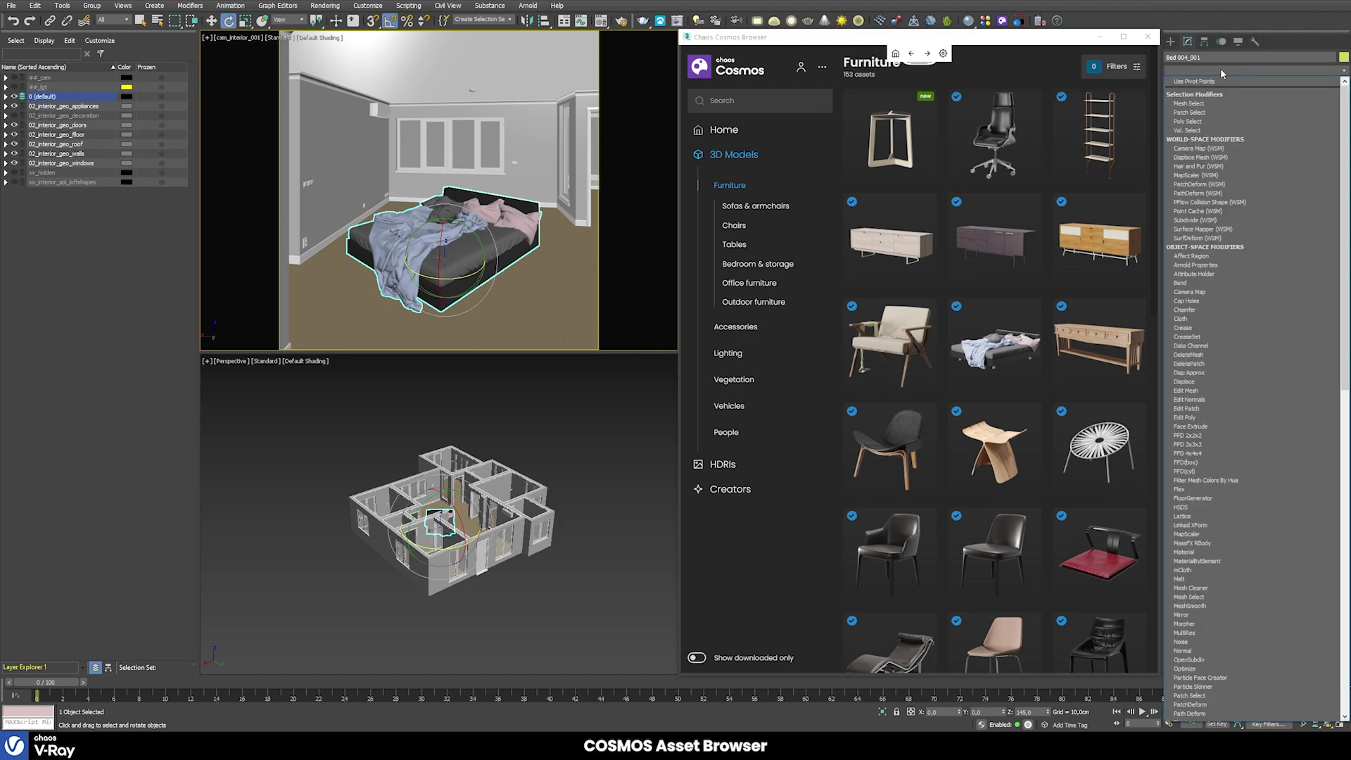
key("Escape")
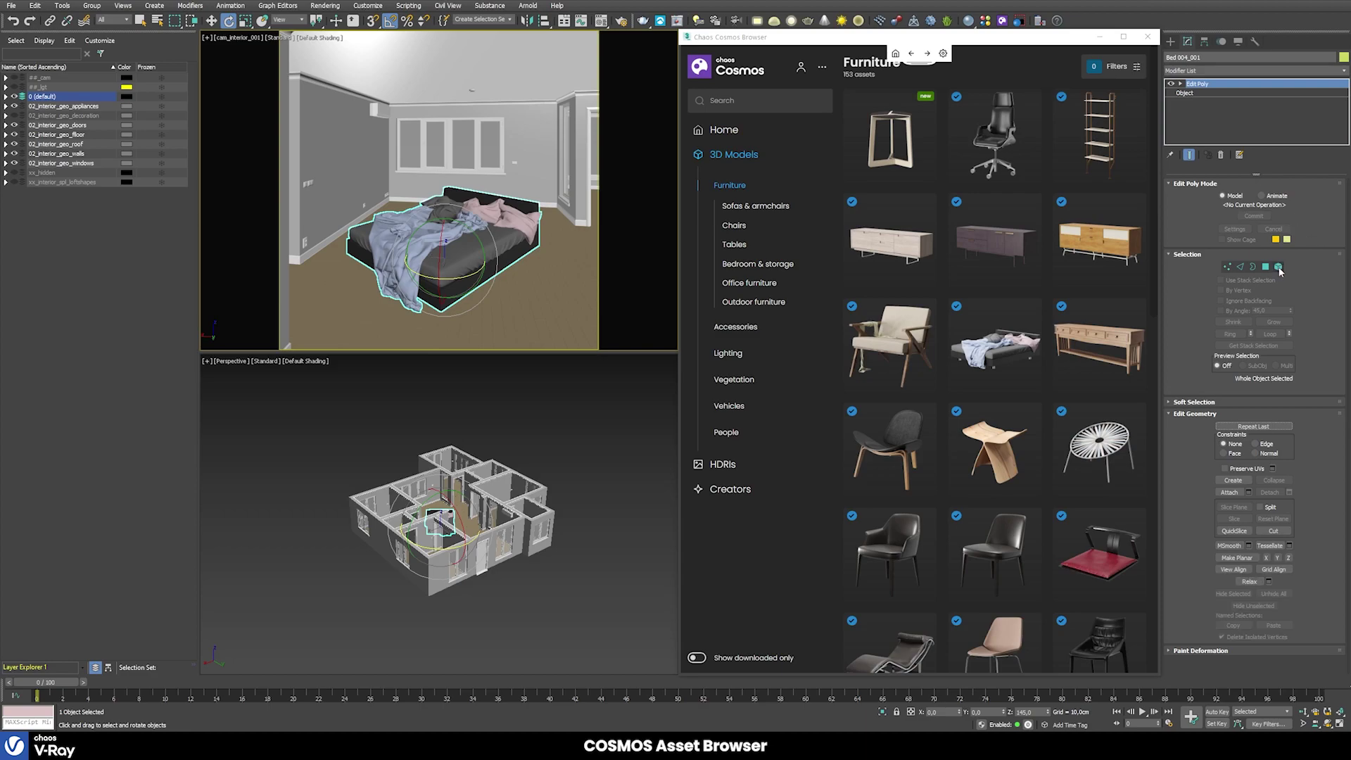
left_click(1279, 268)
left_click_drag(382, 326, 422, 310)
- Exit element editing, clear the selection, and make the Camera viewport active
left_click(1204, 84)
left_click(1204, 84)
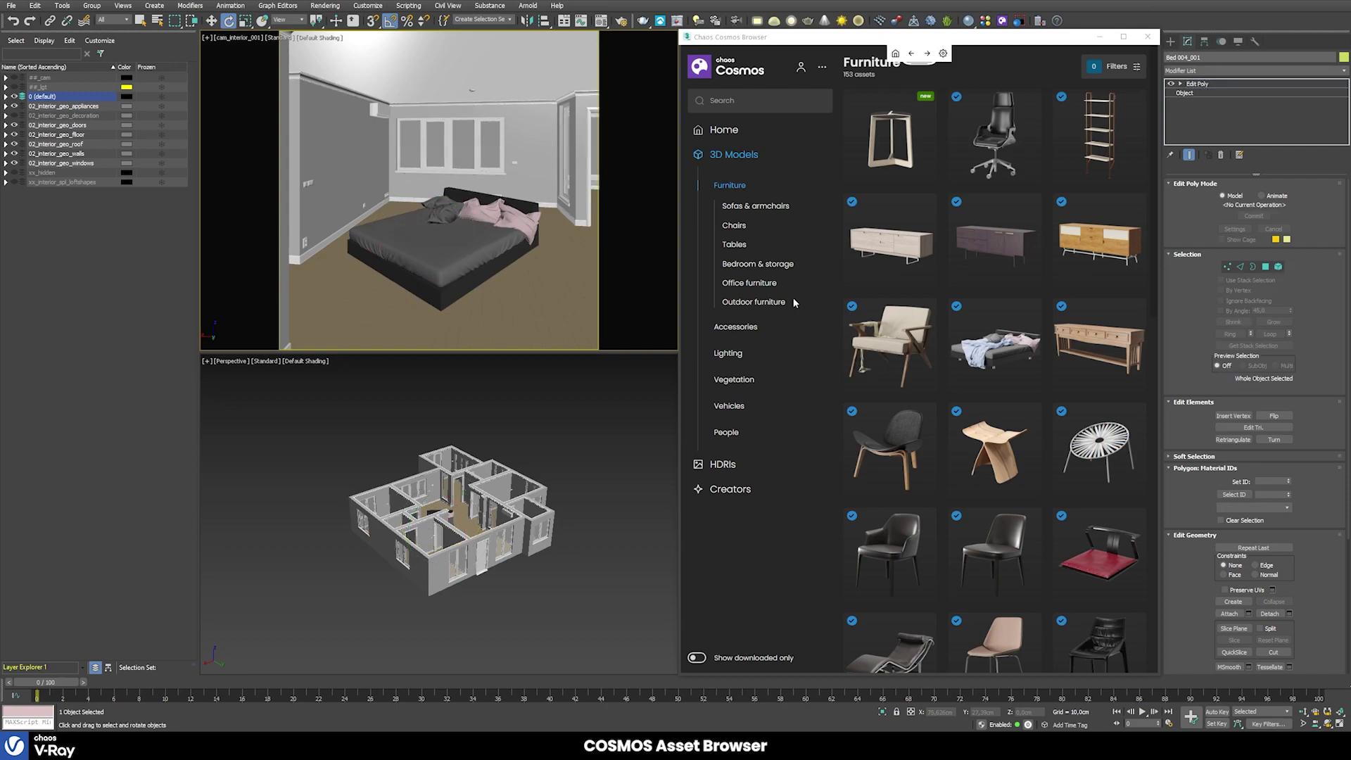
left_click(627, 561)
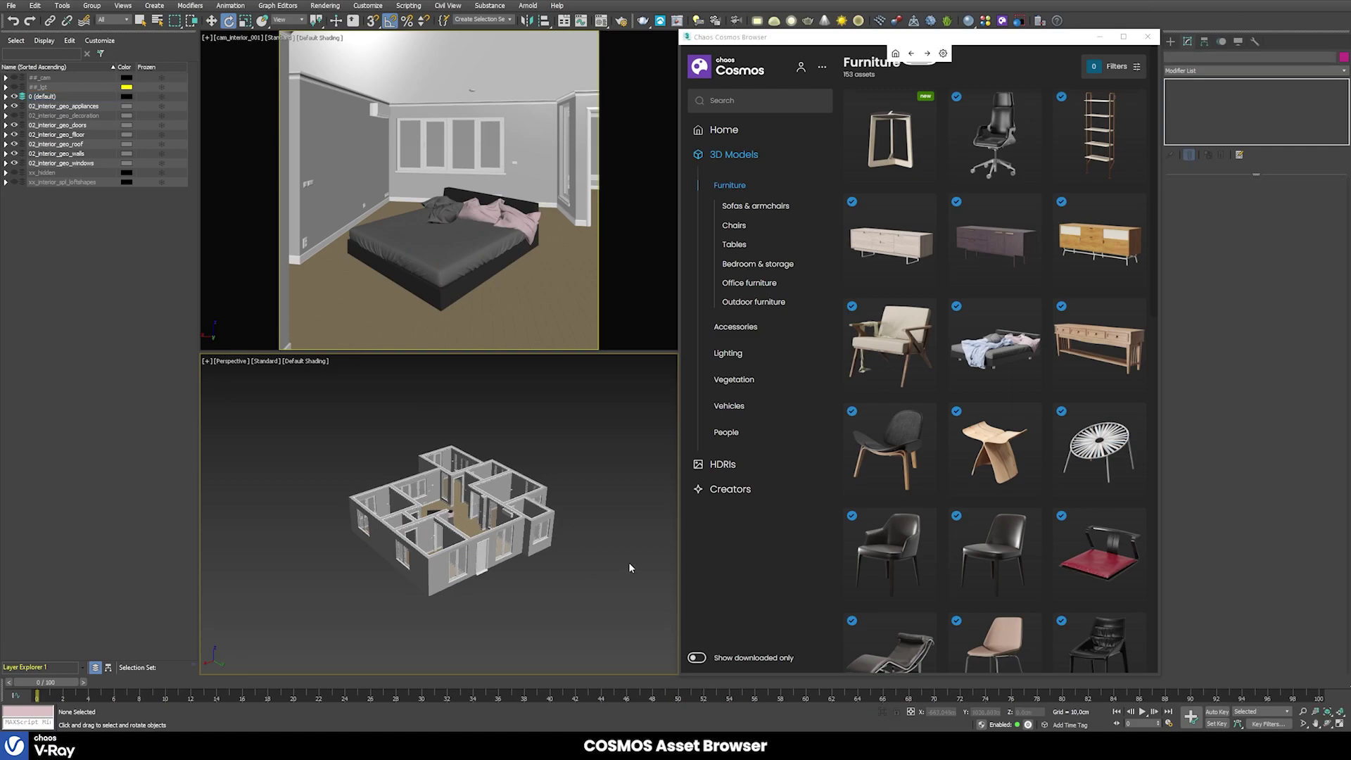
right_click(385, 245)
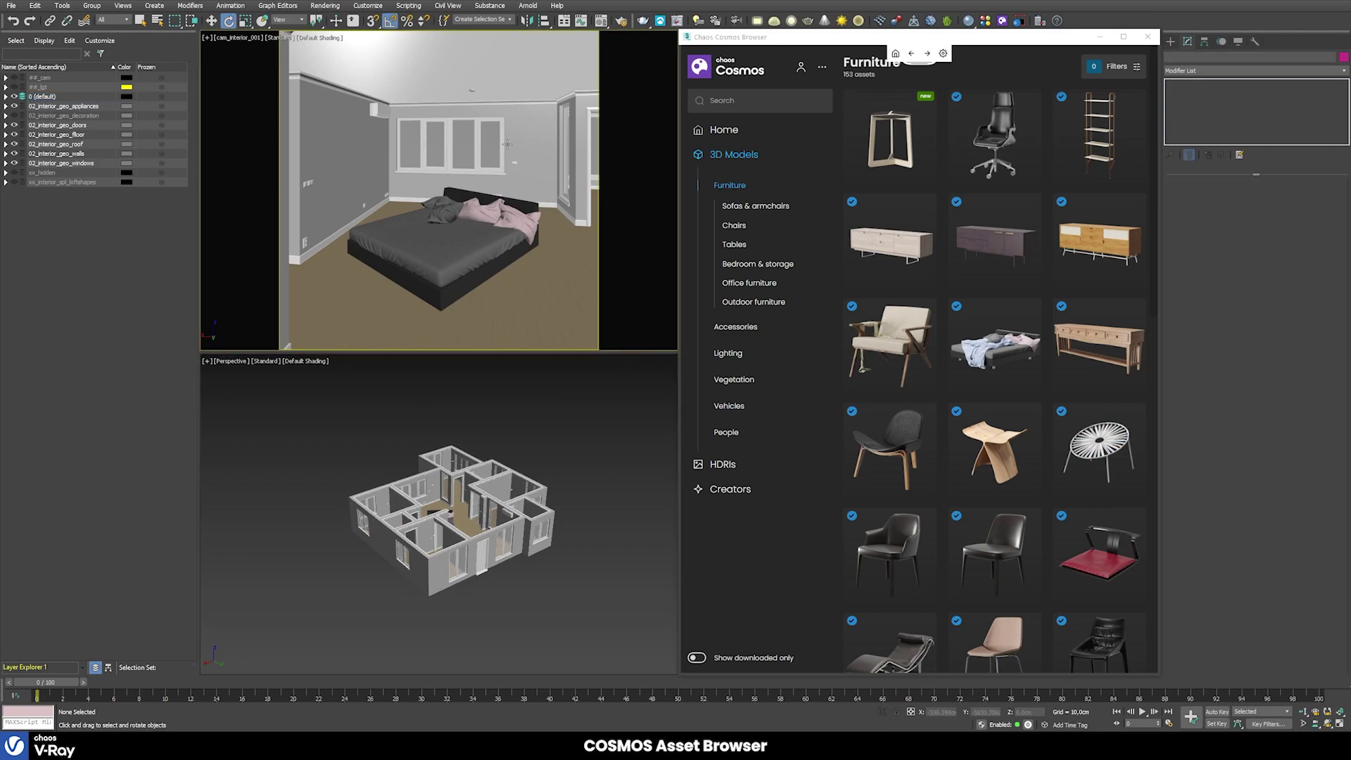
- Inspect Bed 004's Multi/Sub-Object material in the Material Editor, then select the bed
key("m")
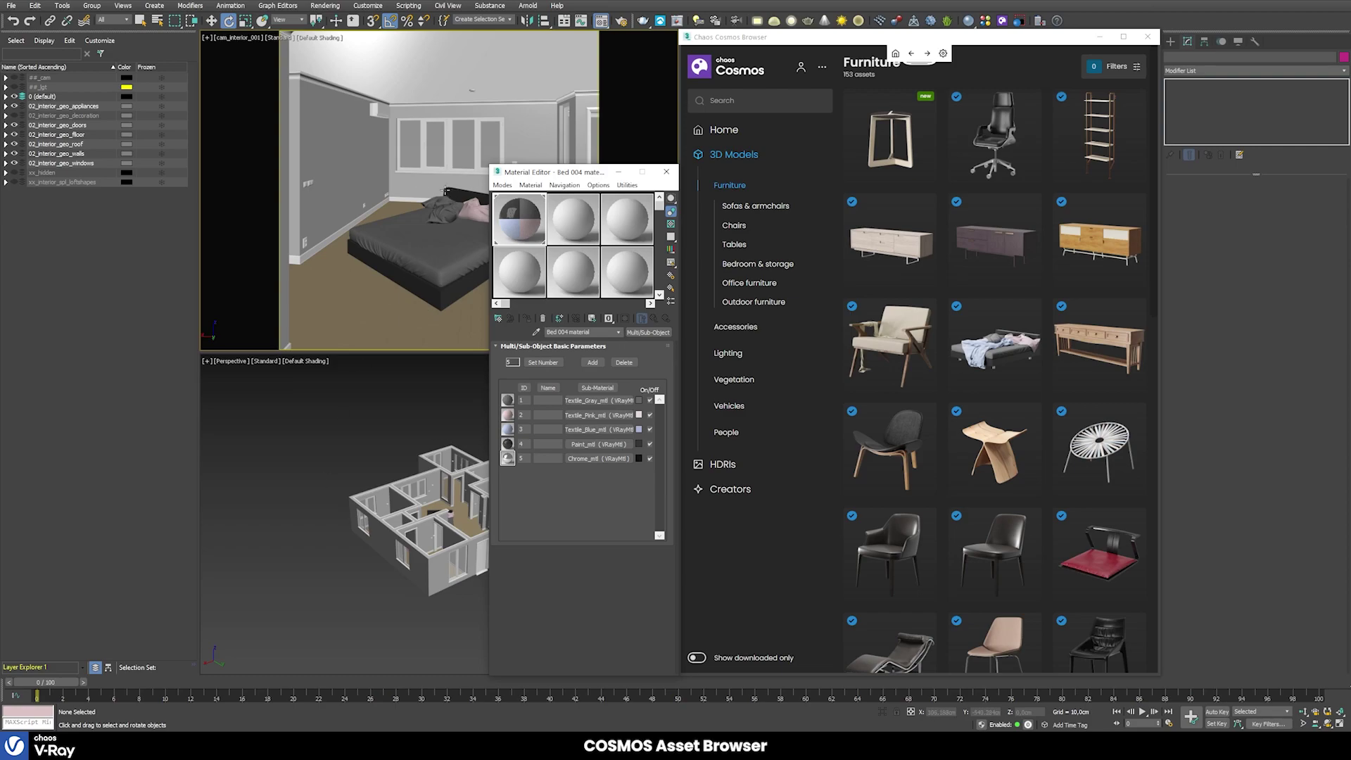
left_click(667, 172)
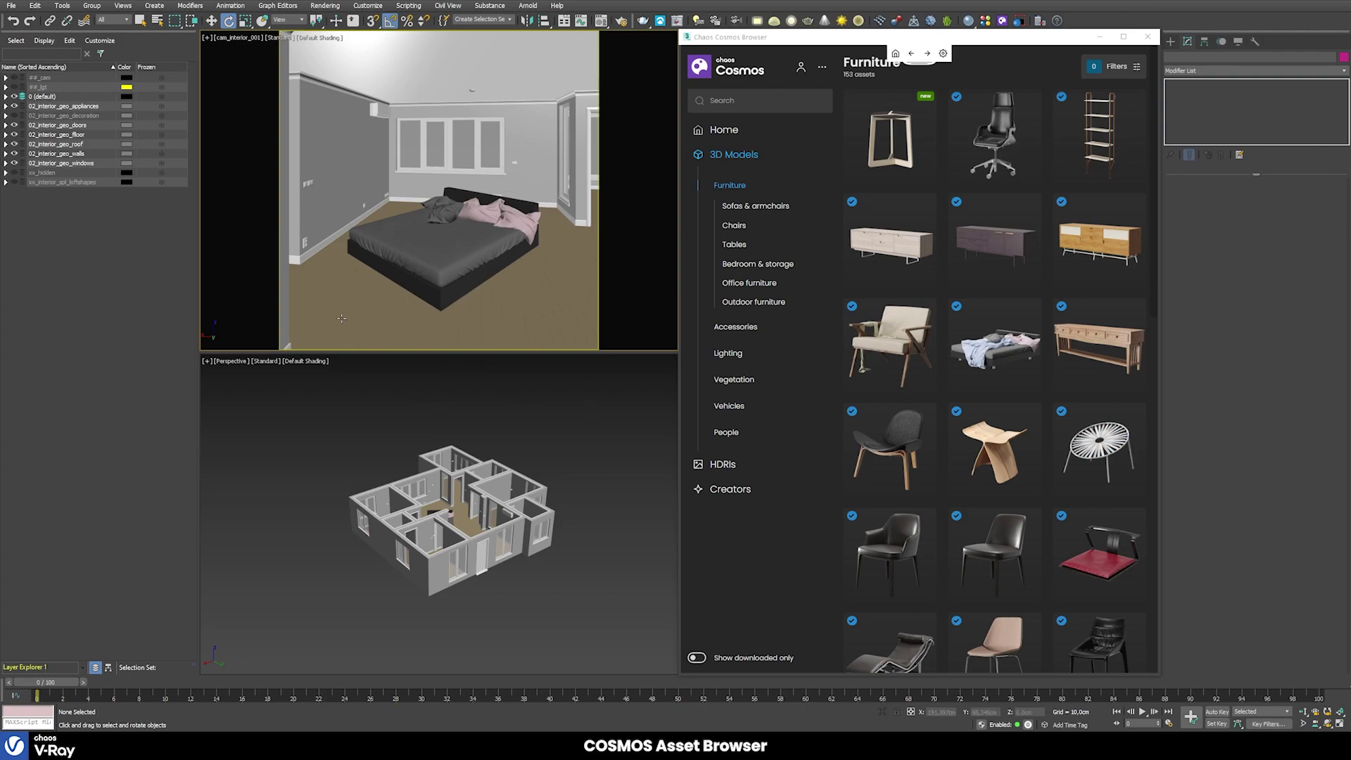
left_click(445, 263)
- Delete the bed, unhide the decoration layer, and show the English Oak proxy as preview faces
key("Delete")
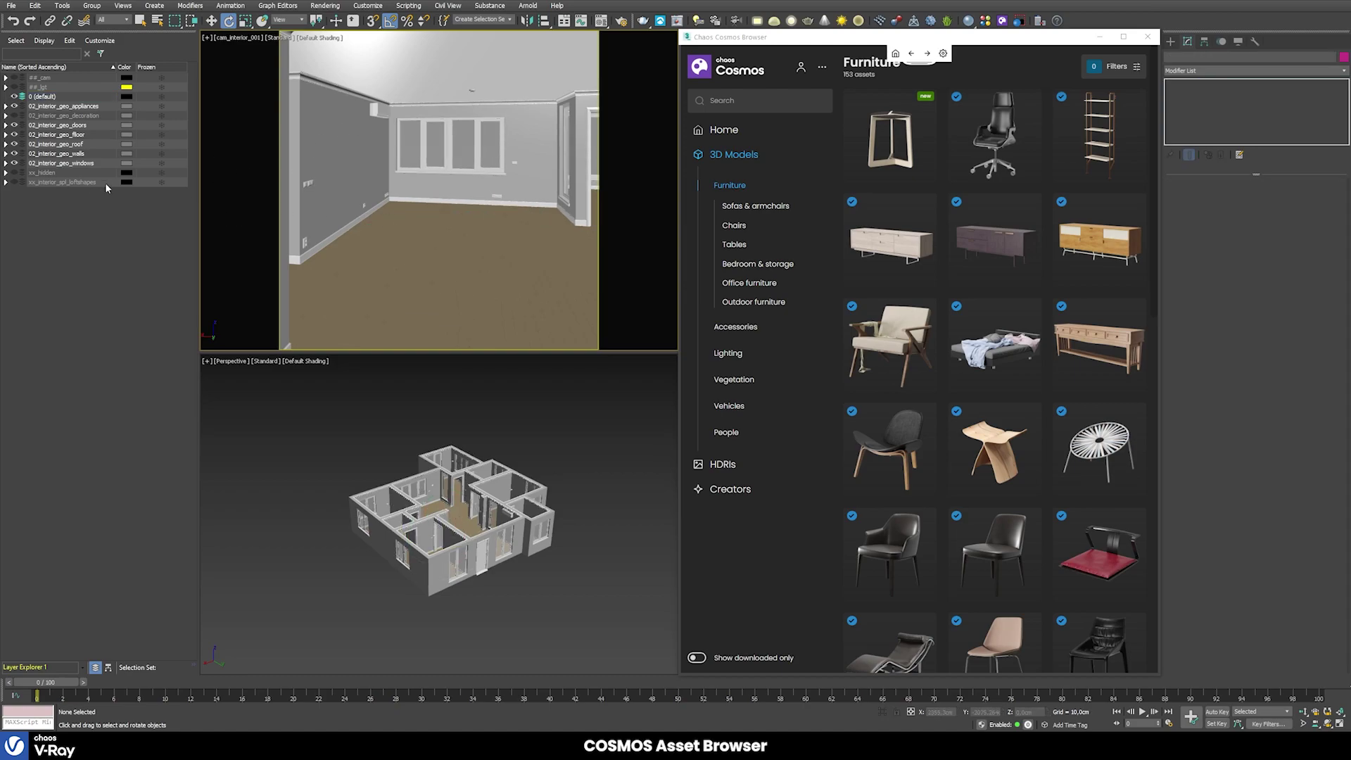
left_click(14, 115)
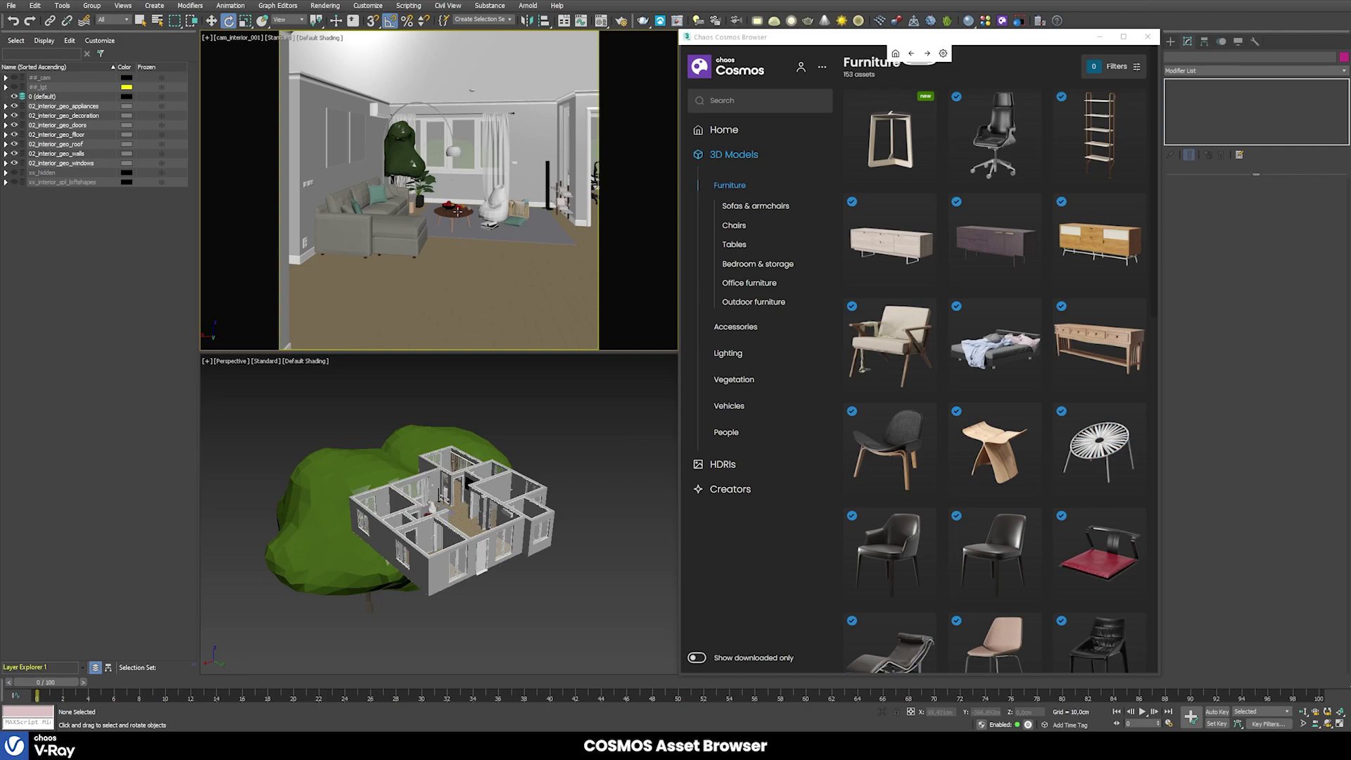
left_click(338, 507)
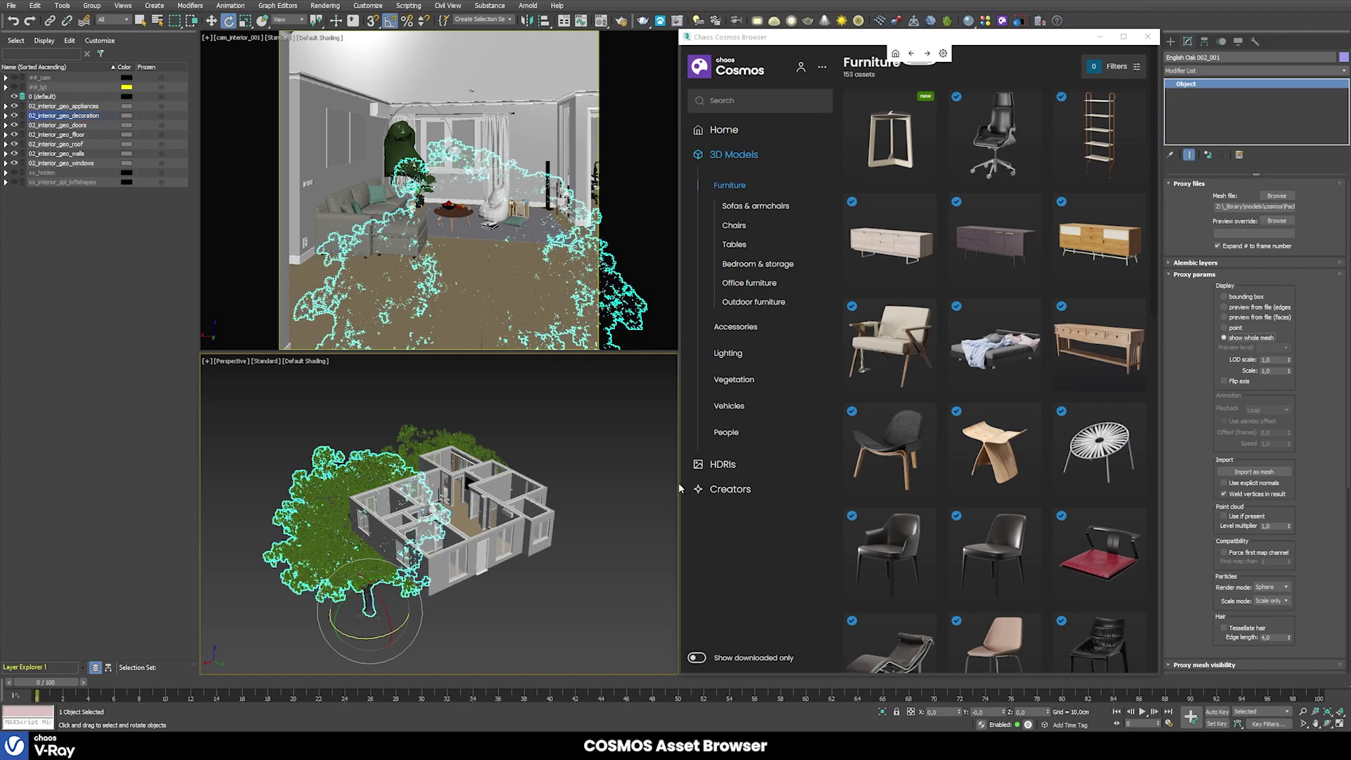
left_click(1224, 317)
left_click(587, 446)
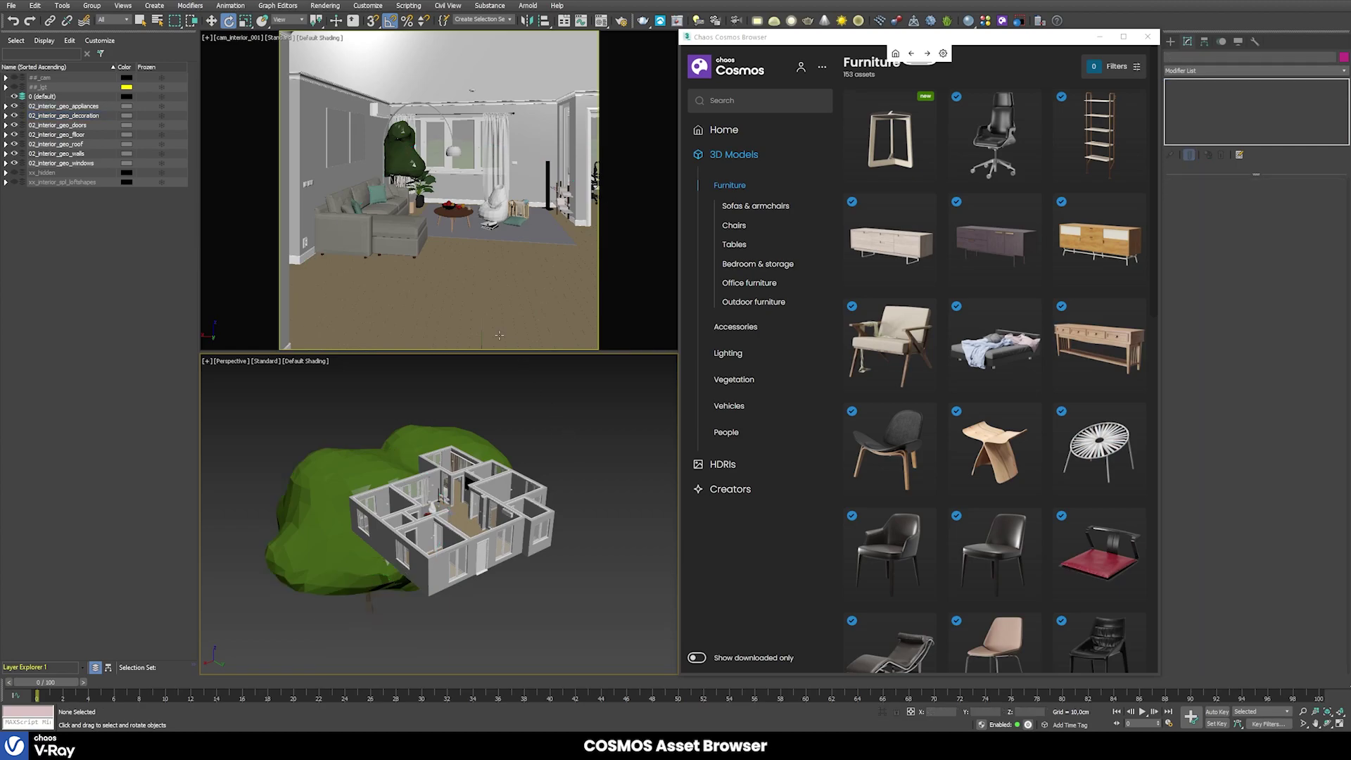
- Render a V-Ray test of the camera view in the VFB, then unhide the ##_lgt lights layer
right_click(502, 287)
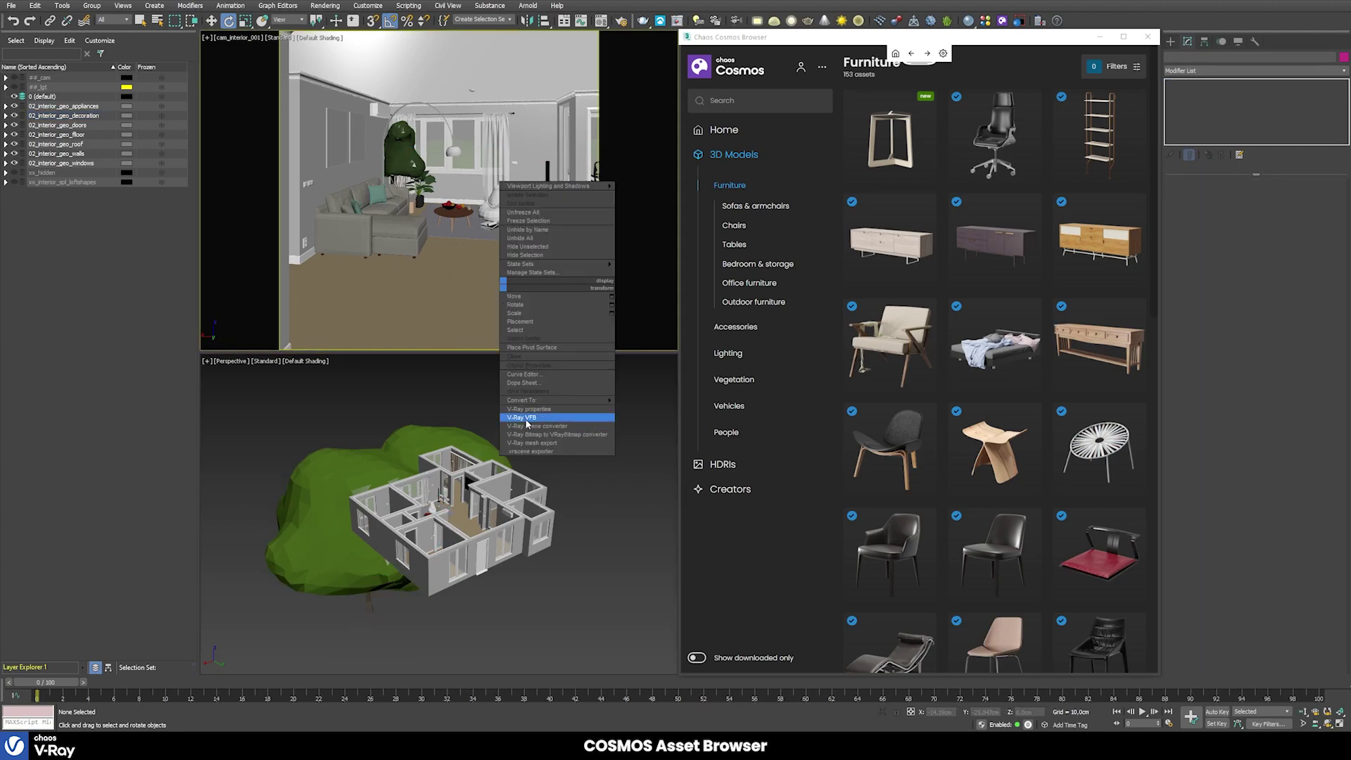
left_click(527, 419)
left_click(628, 224)
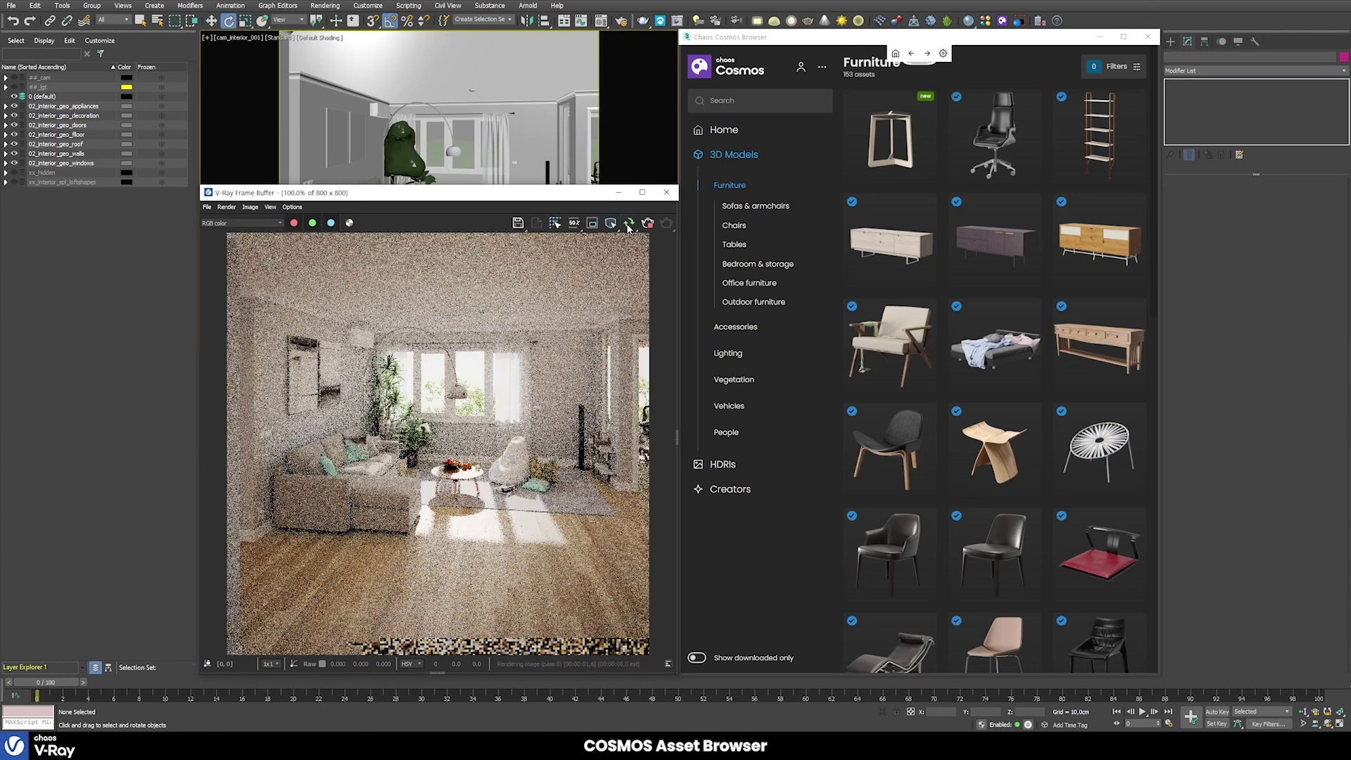
key("y")
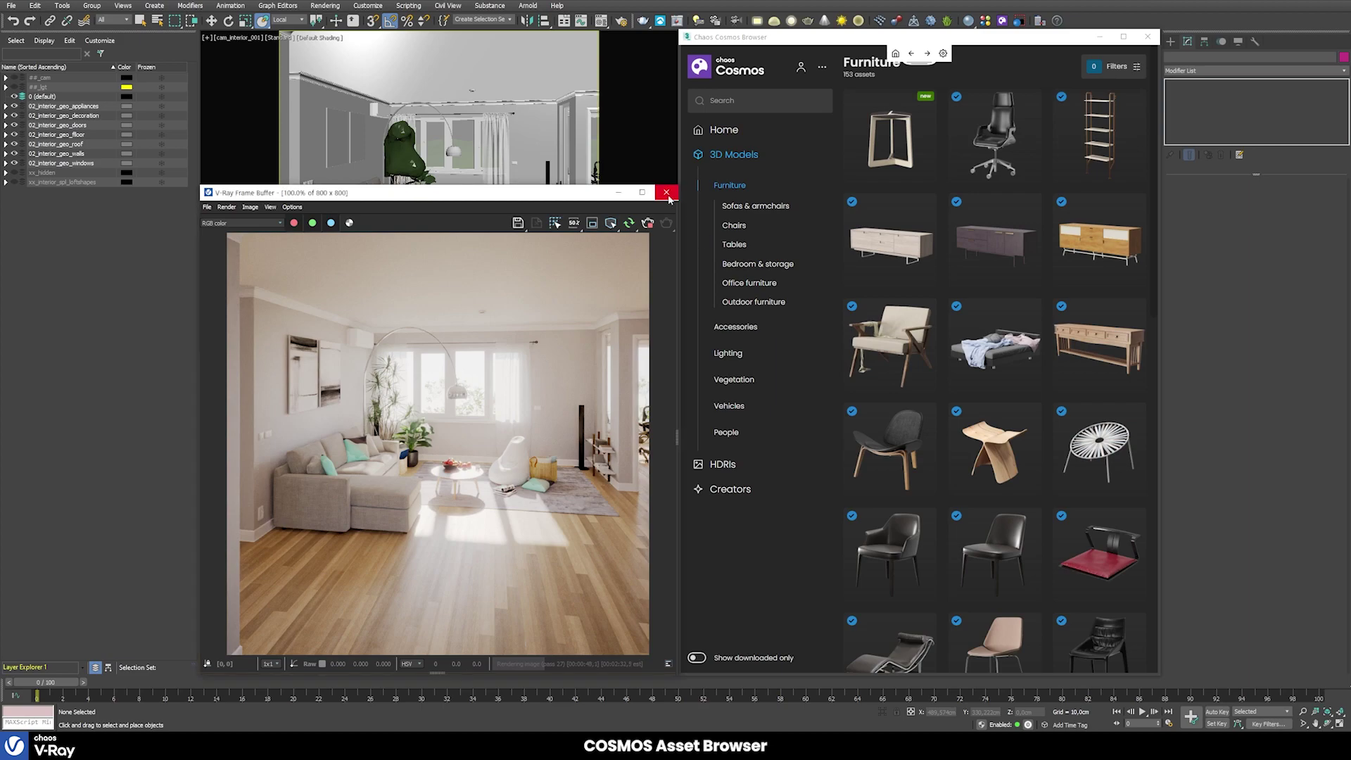
left_click(724, 465)
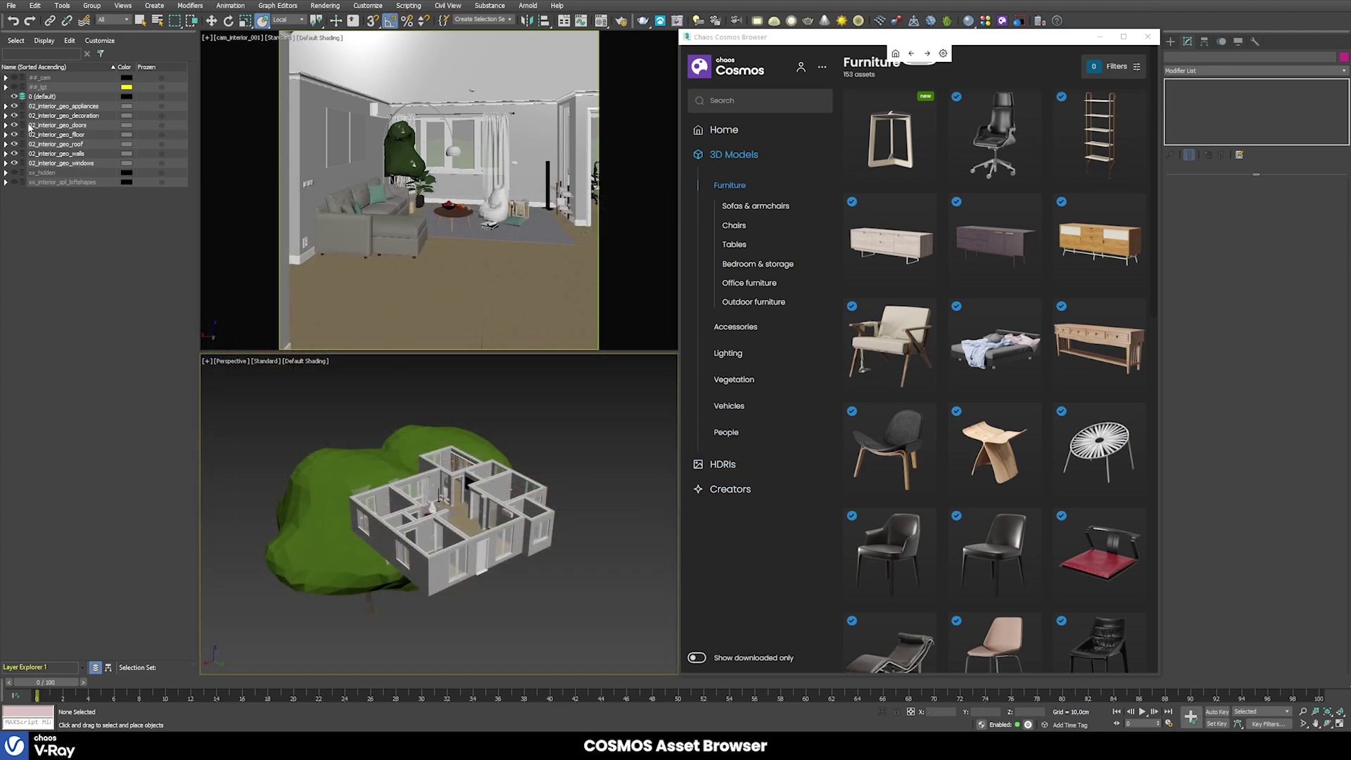
left_click(15, 87)
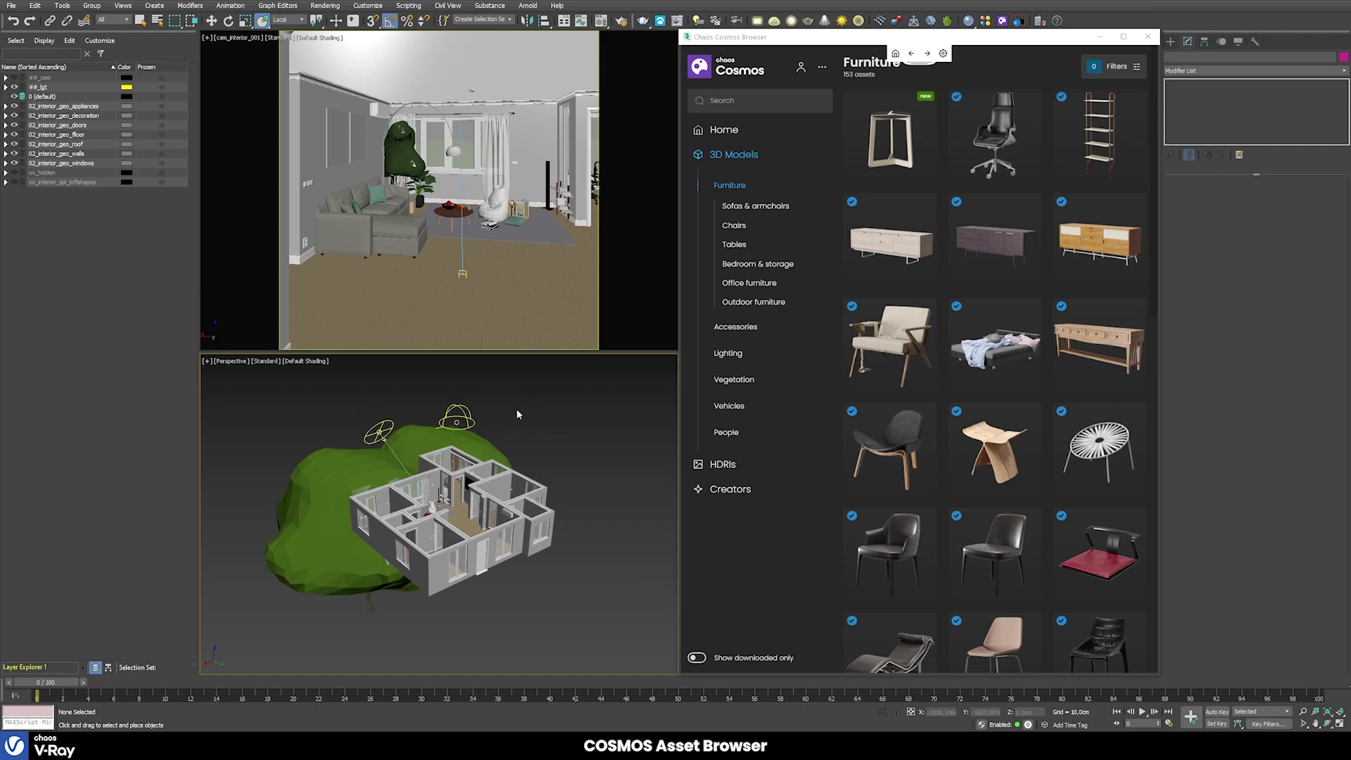
- Select the existing dome light and the second light and delete both
left_click(456, 419)
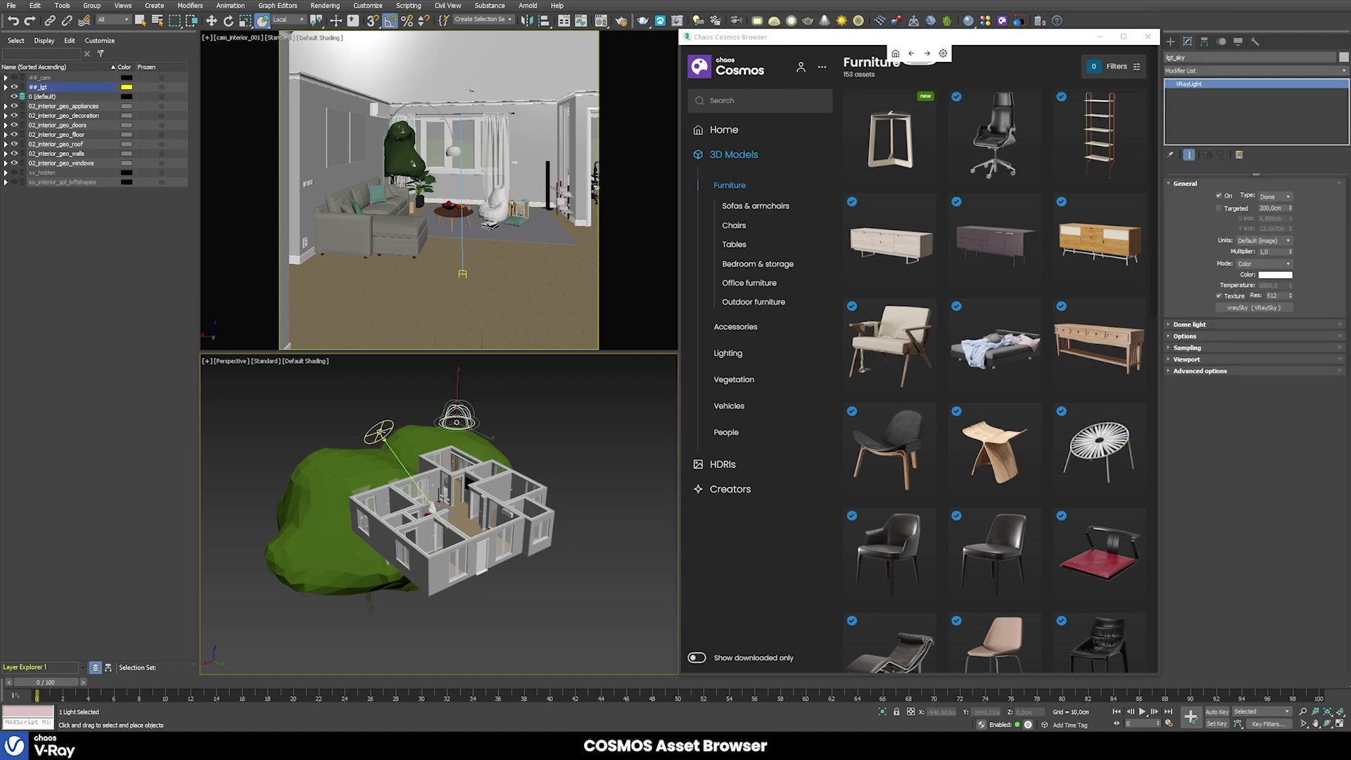
left_click(382, 431, "ctrl")
key("Delete")
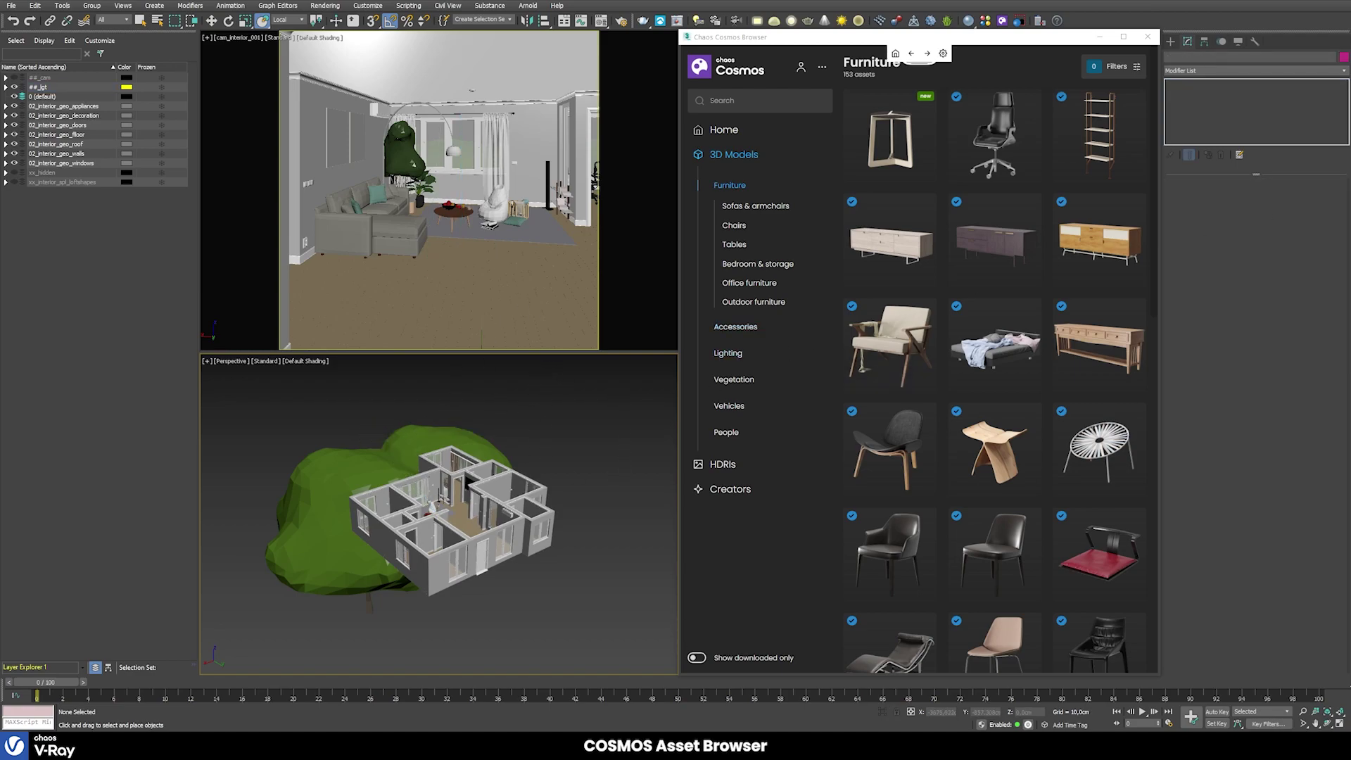
- Browse the Cosmos HDRIs, moving from the Day category to the Evening skies
left_click(712, 464)
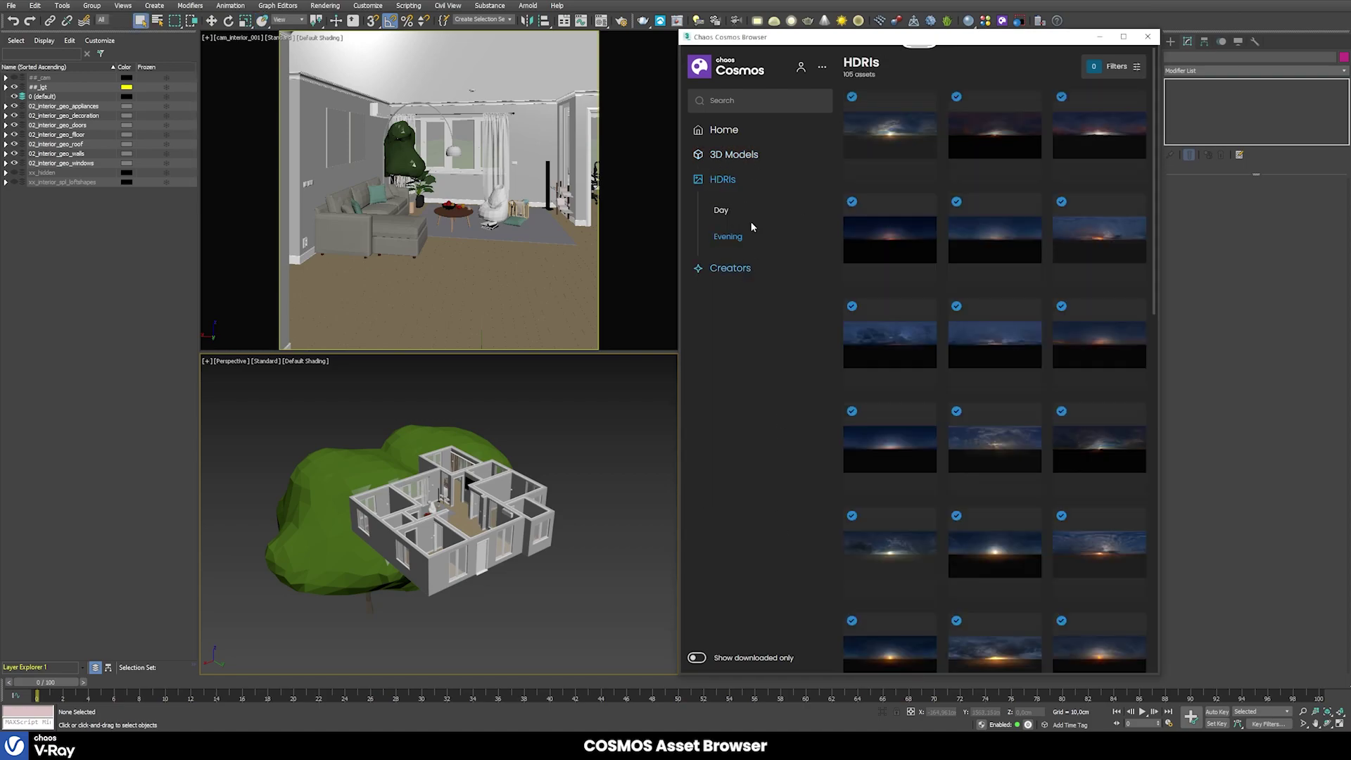
left_click(720, 211)
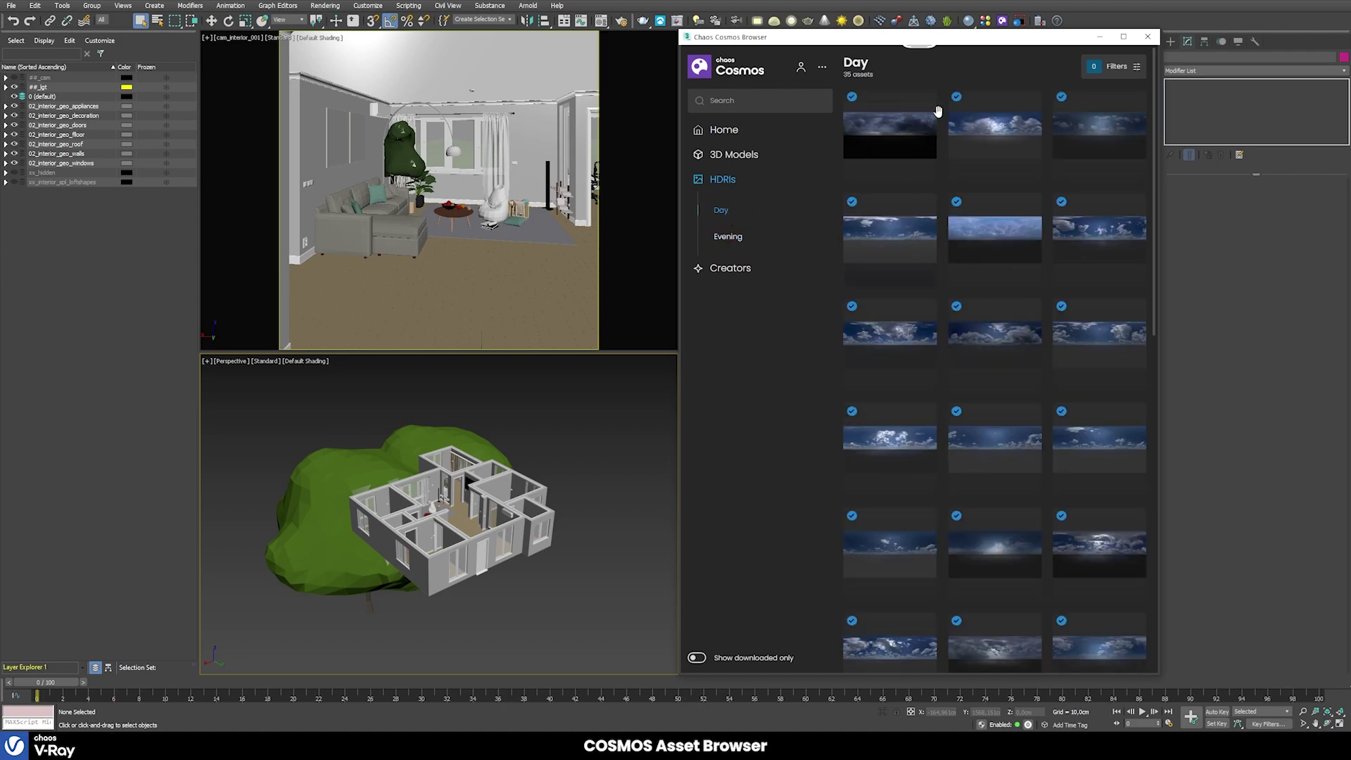
left_click(728, 236)
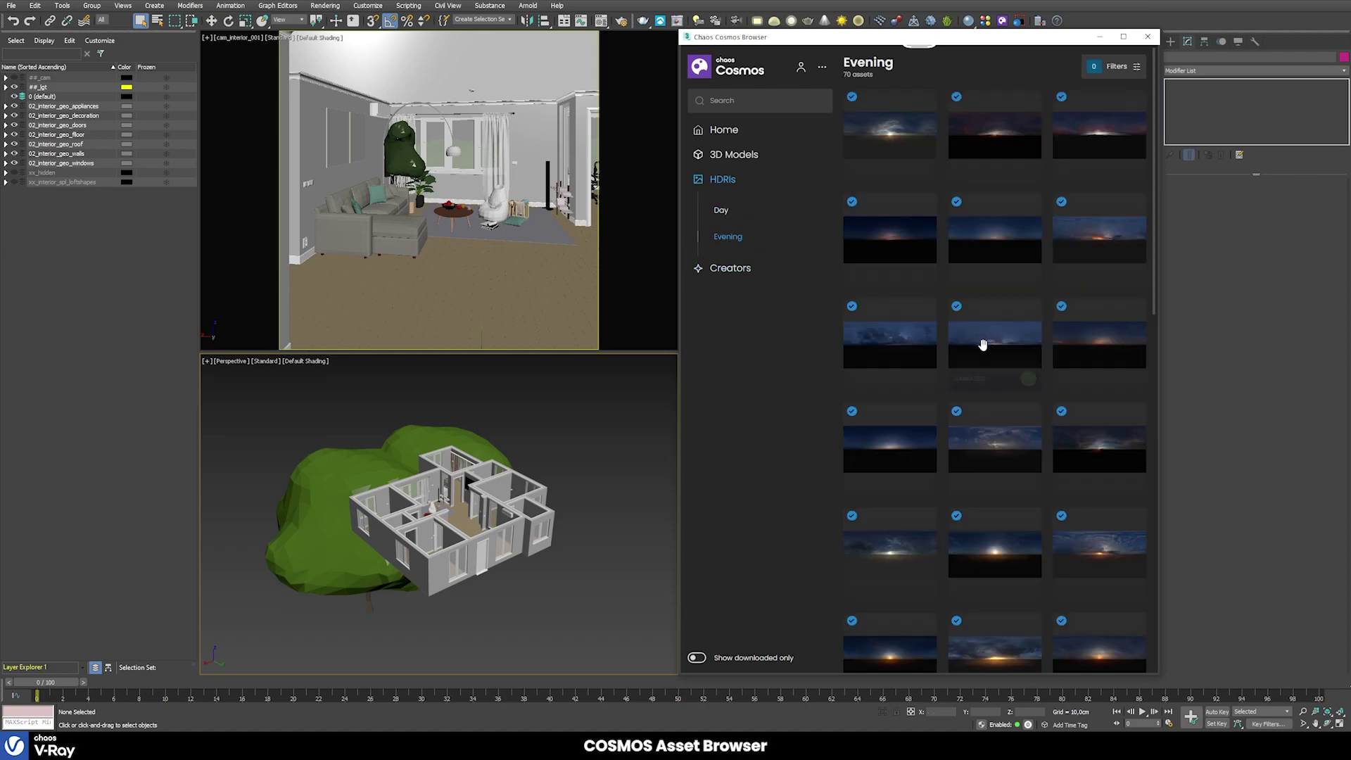
- Drag the Sunset 016 HDRI into the Perspective view as a dome light, then close Cosmos
mouse_move(1118, 546)
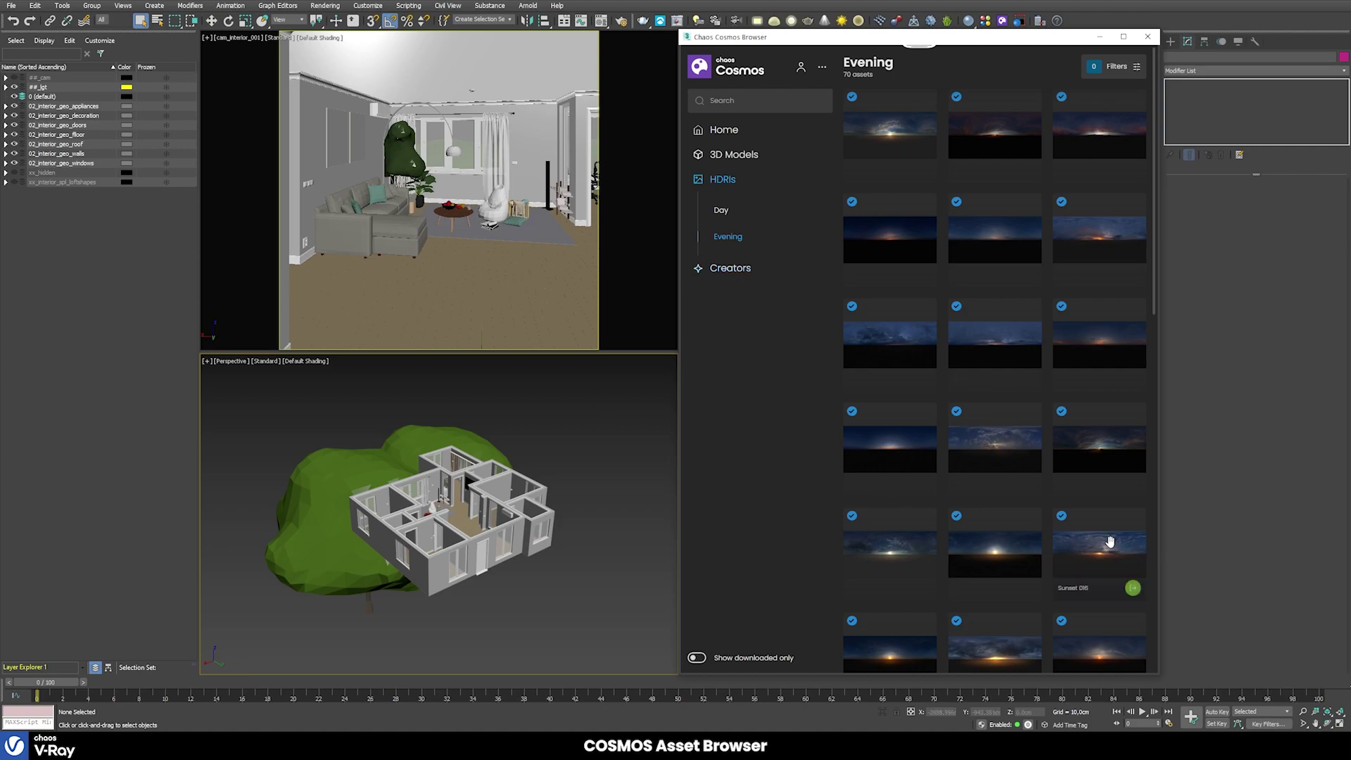
left_click_drag(1105, 553, 582, 406)
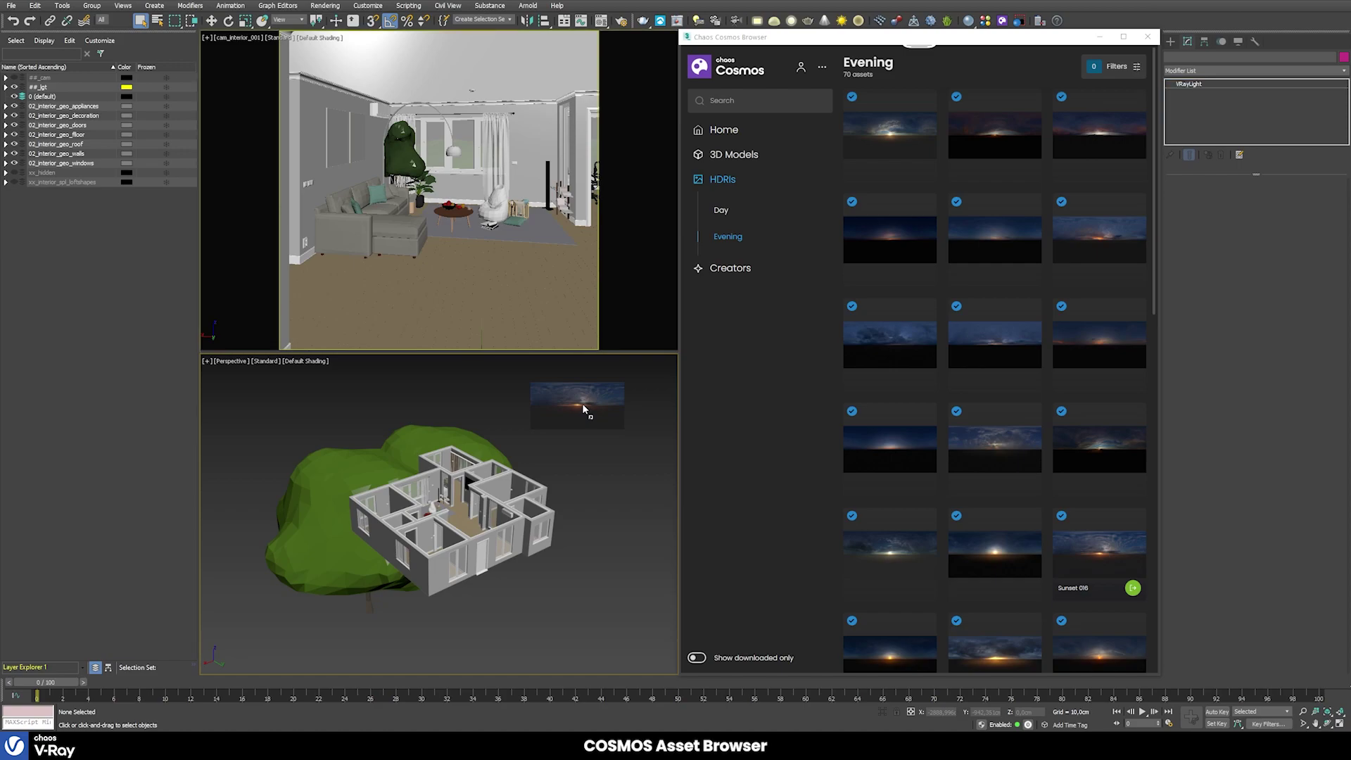
left_click(1148, 37)
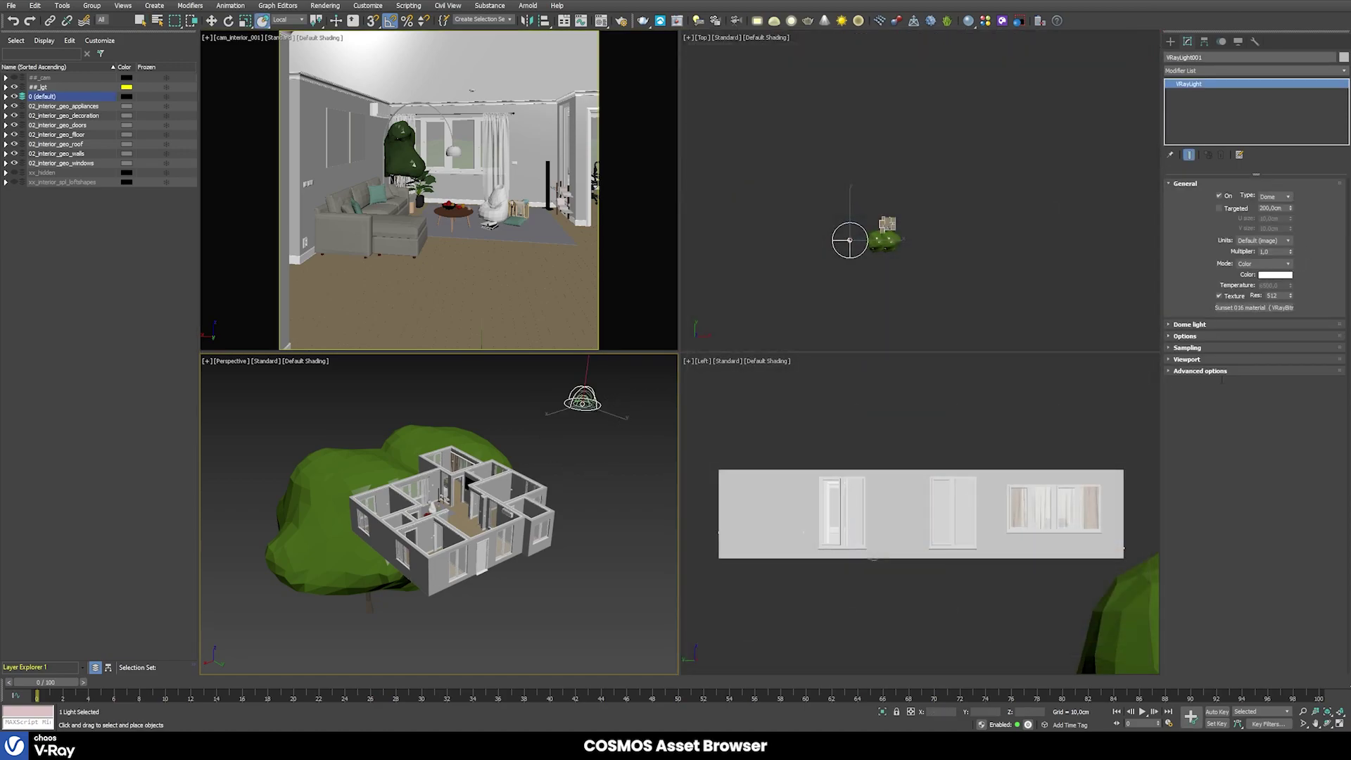
- Render the room lit by the sunset dome in the V-Ray frame buffer
right_click(524, 444)
left_click(568, 553)
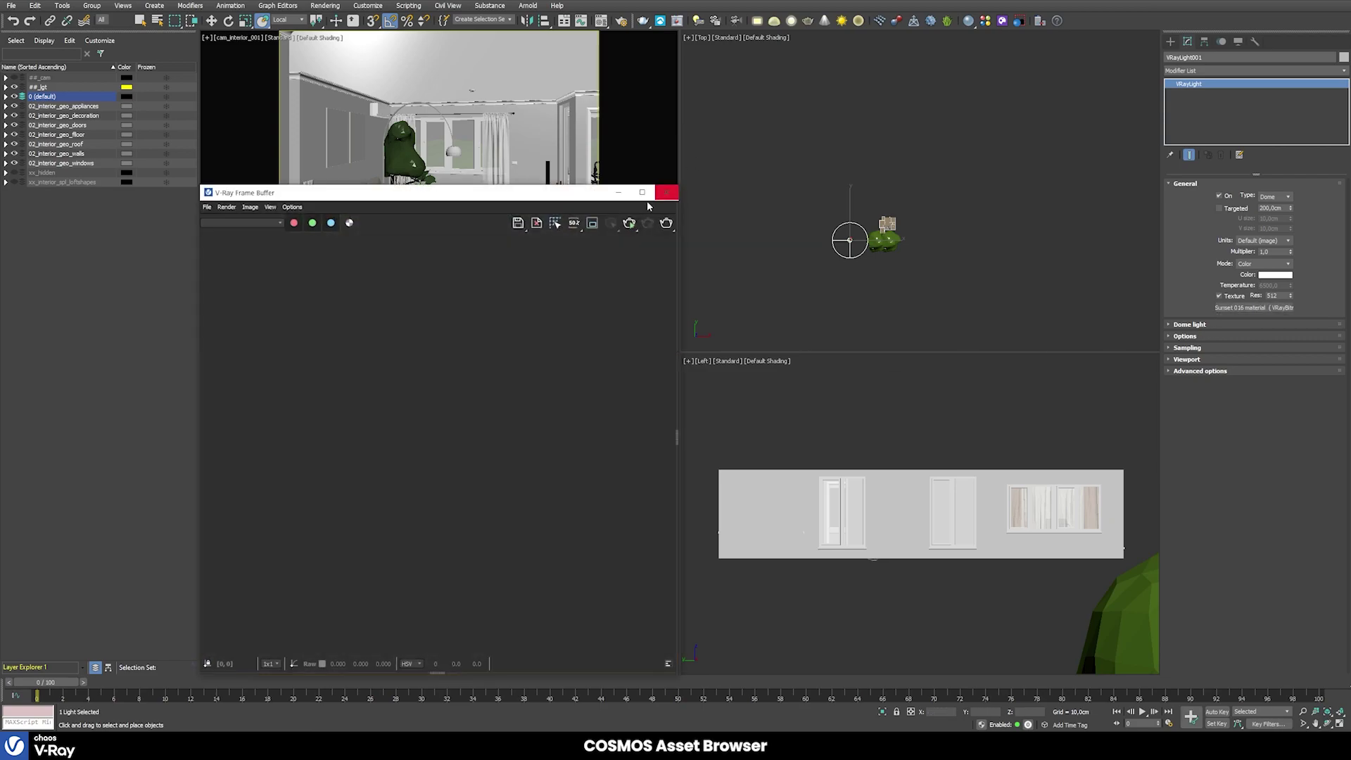
left_click(666, 223)
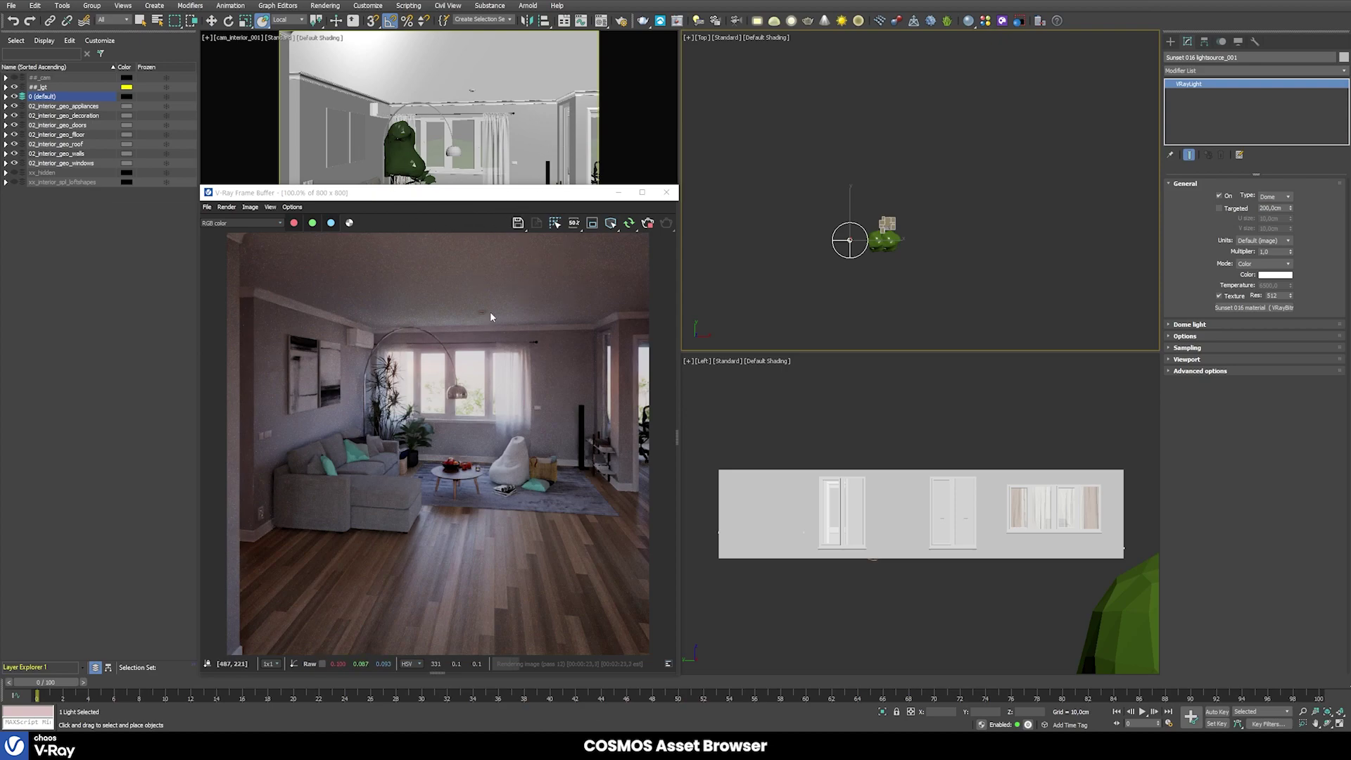
- Enable 'Lock texture to icon' in the dome light rollout and pick Select and Rotate
left_click(1186, 325)
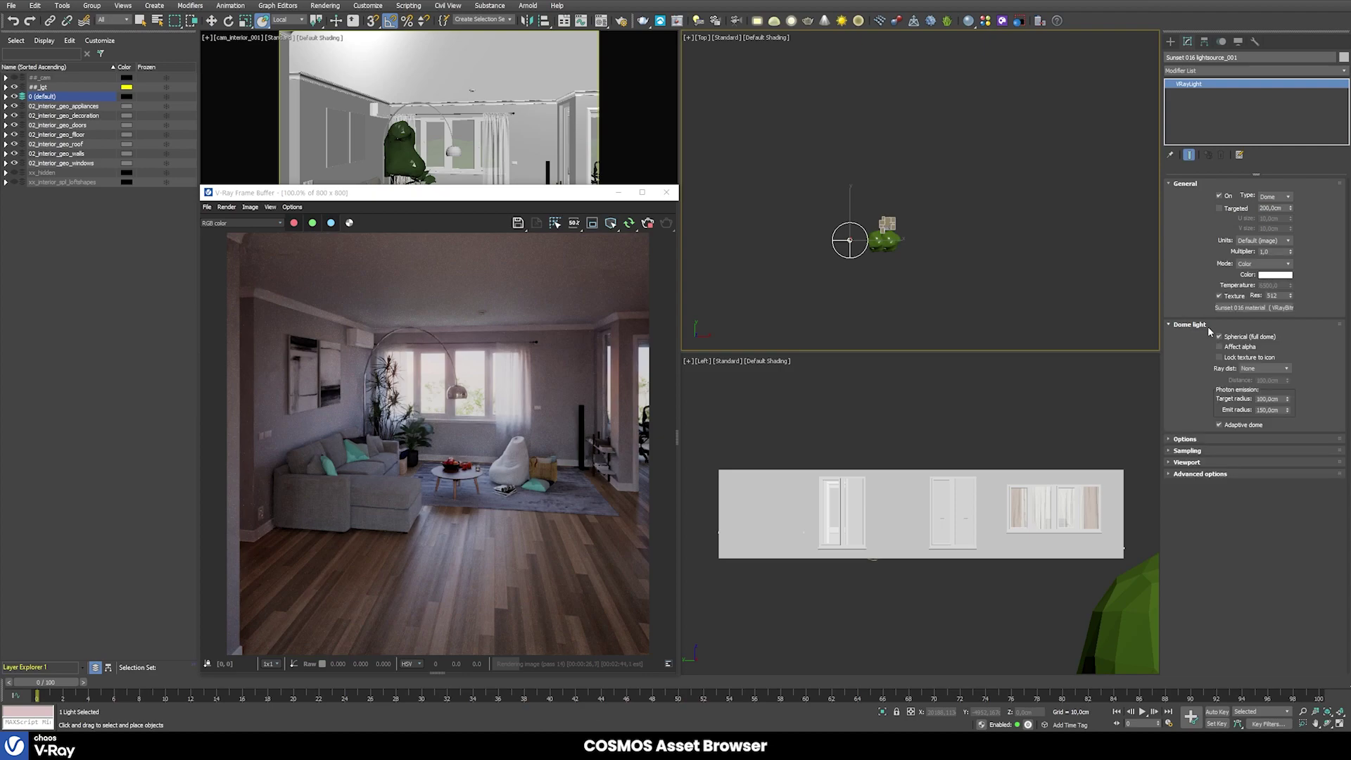
left_click(1236, 359)
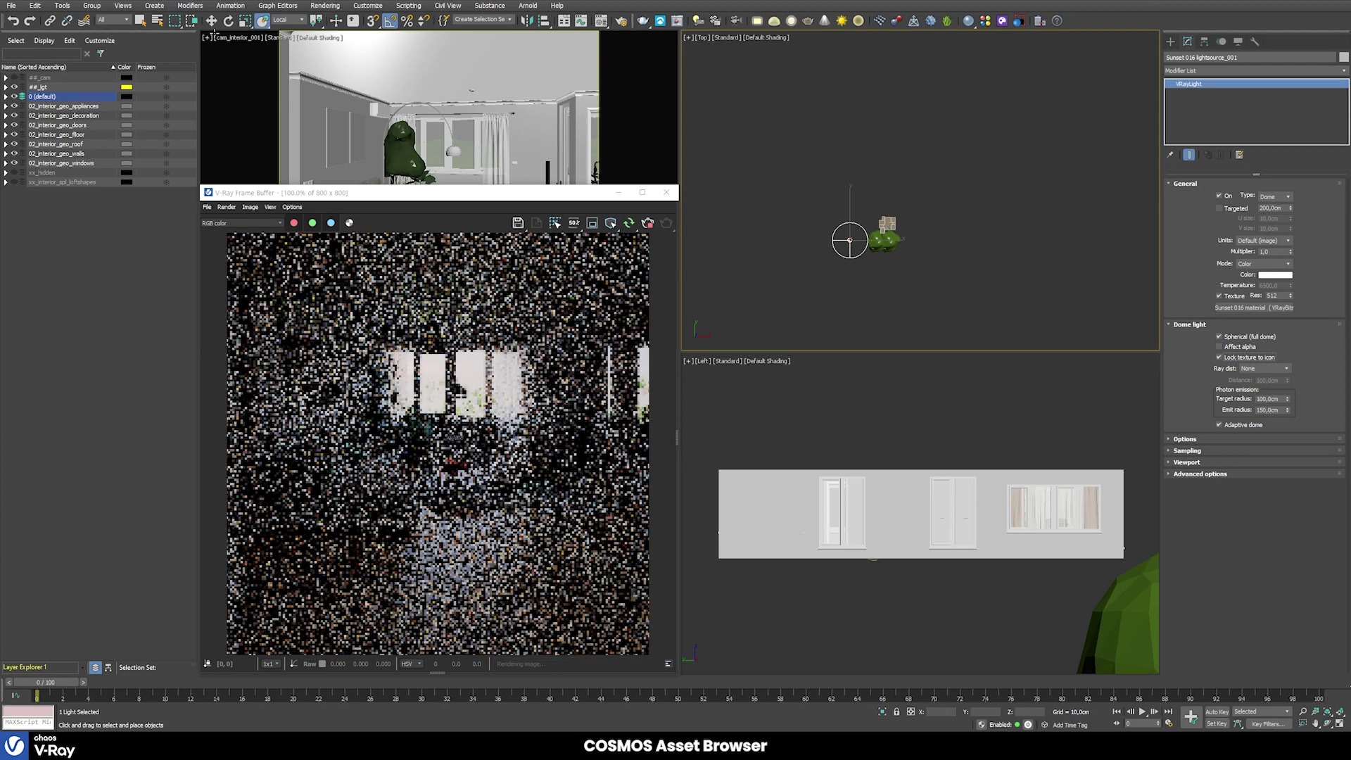
left_click(228, 22)
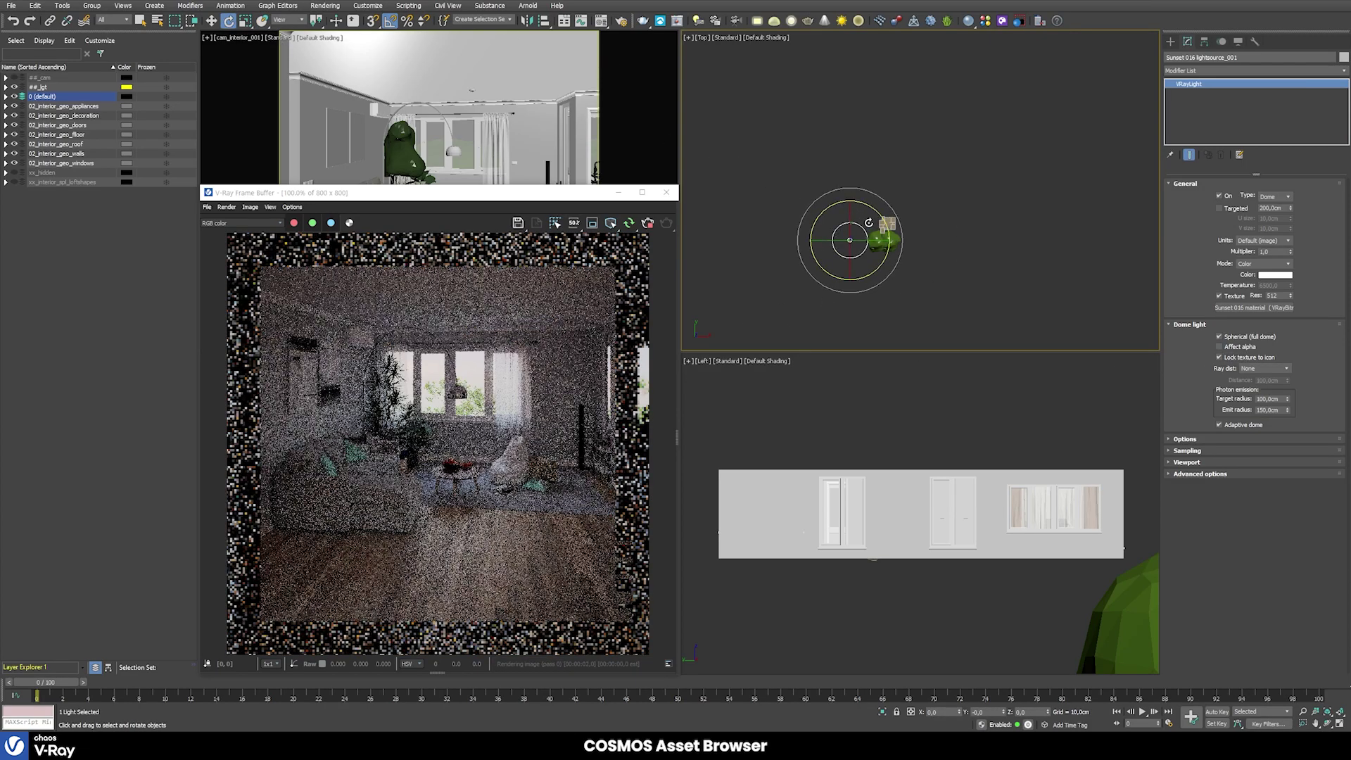
- Rotate the sunset dome light about Z to roughly -105° so sunlight streams into the room
left_click_drag(875, 211, 893, 266)
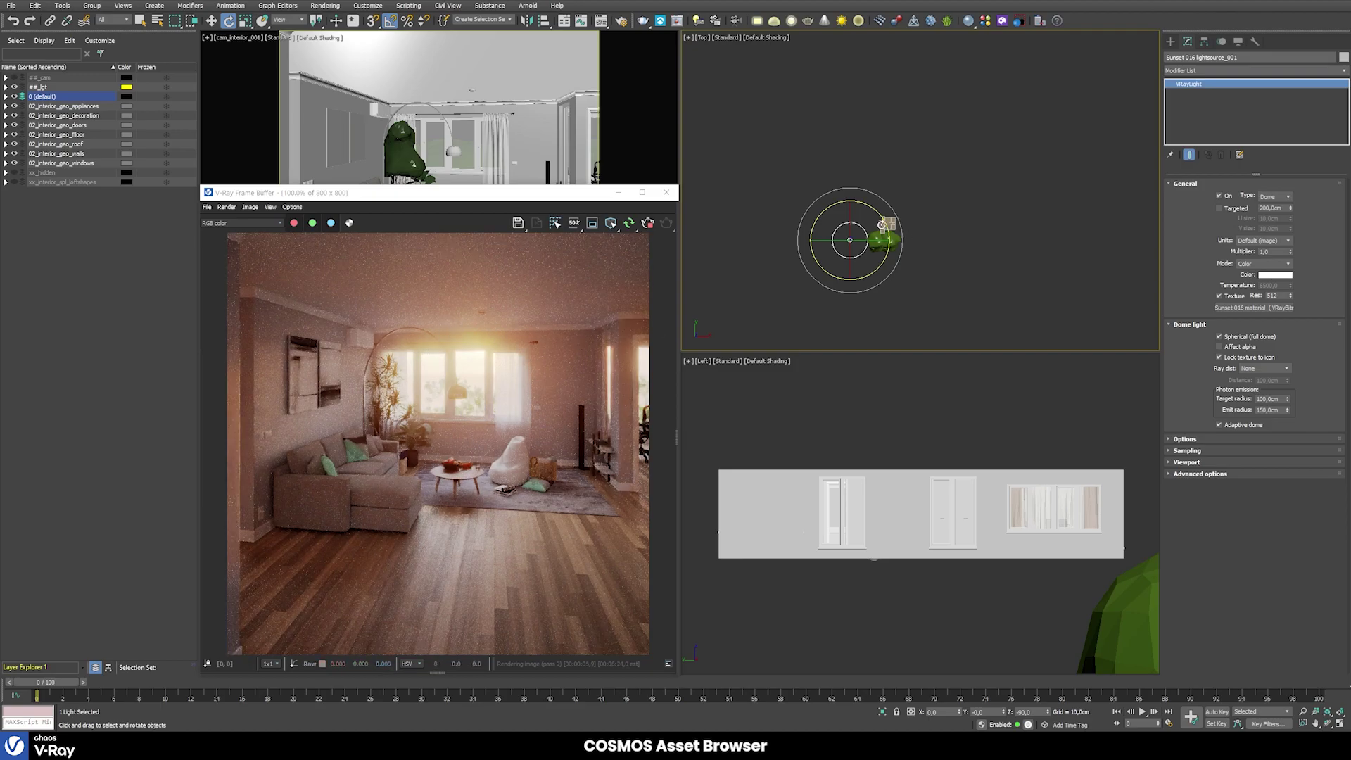
left_click_drag(880, 216, 877, 231)
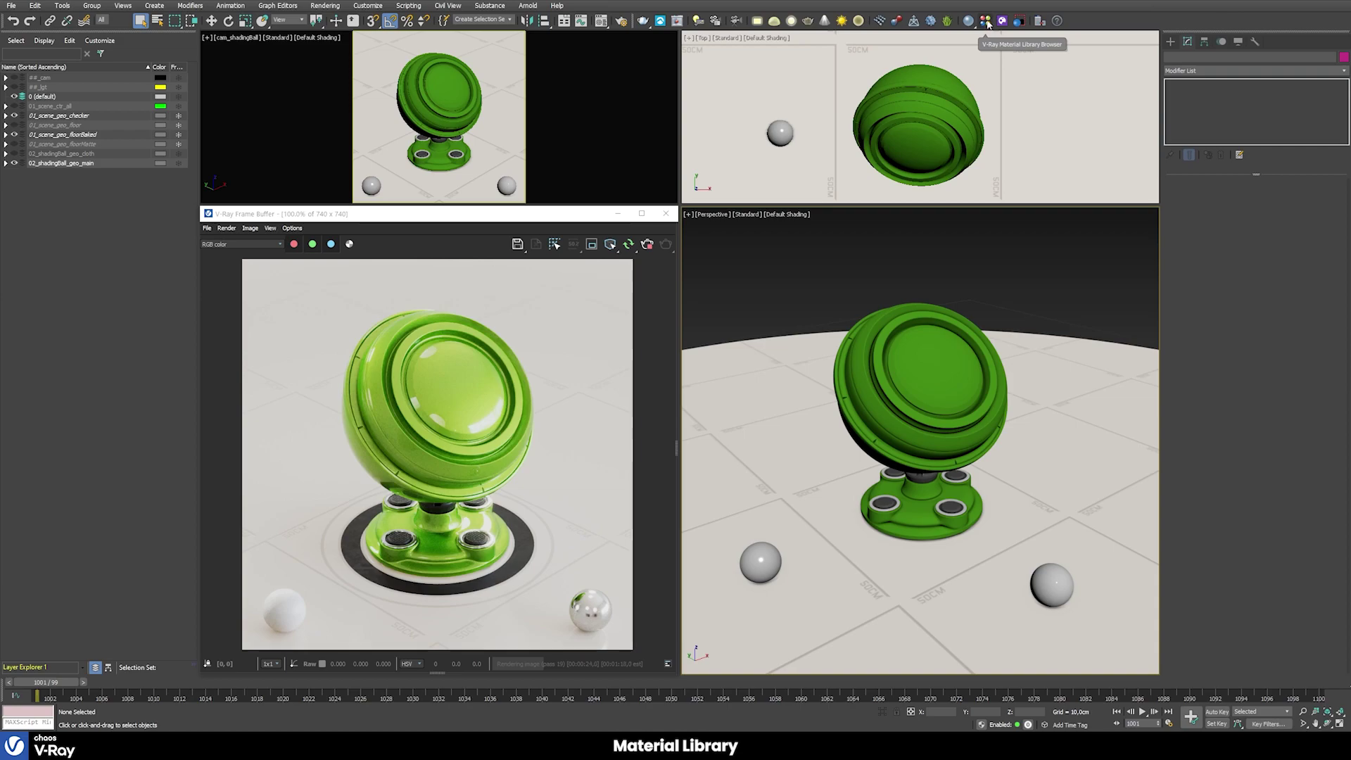
- Open the V-Ray Material Library browser and view its Metal, Glass and Stone categories
left_click(988, 22)
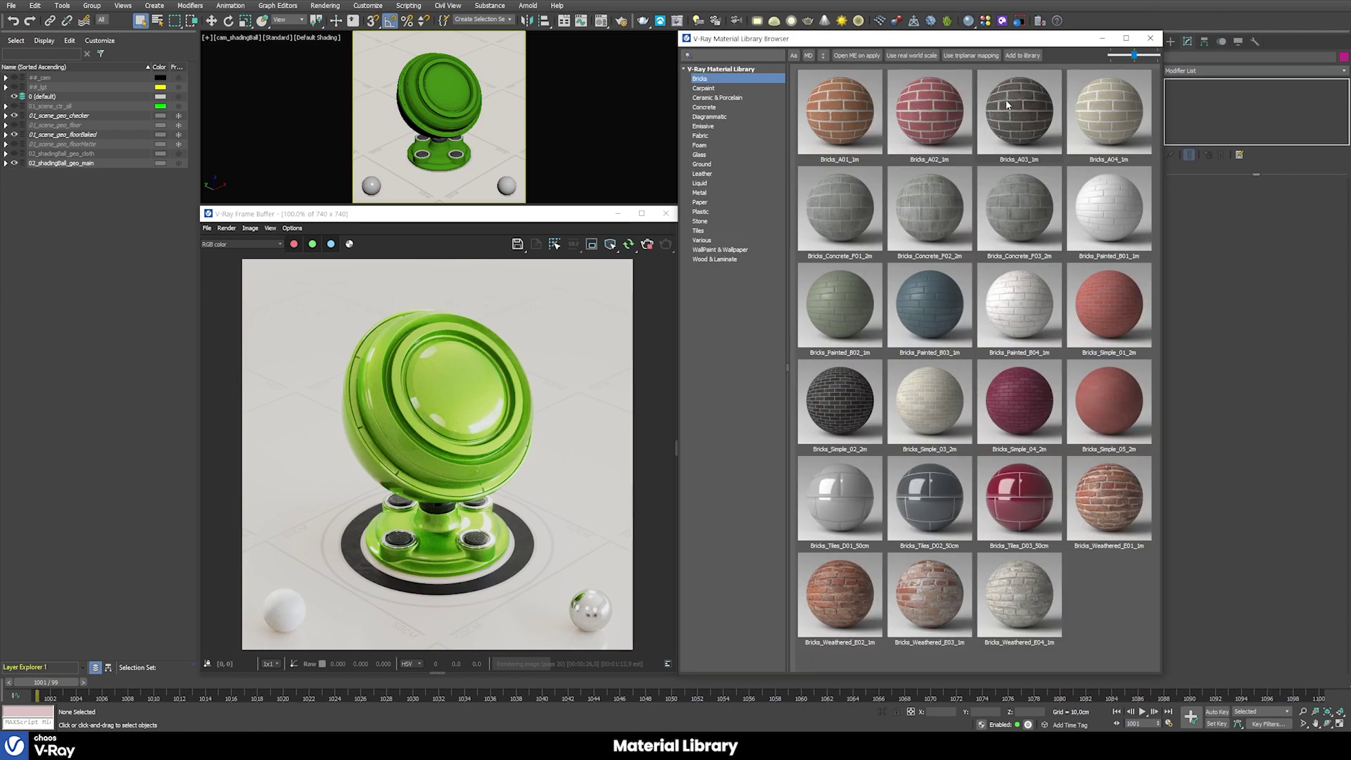
left_click(709, 156)
key("Down")
key("Down")
key("Down")
key("Down")
key("Down")
key("Down")
key("Down")
left_click(703, 164)
left_click(700, 154)
left_click(700, 192)
left_click(701, 211)
left_click(714, 259)
left_click(711, 155)
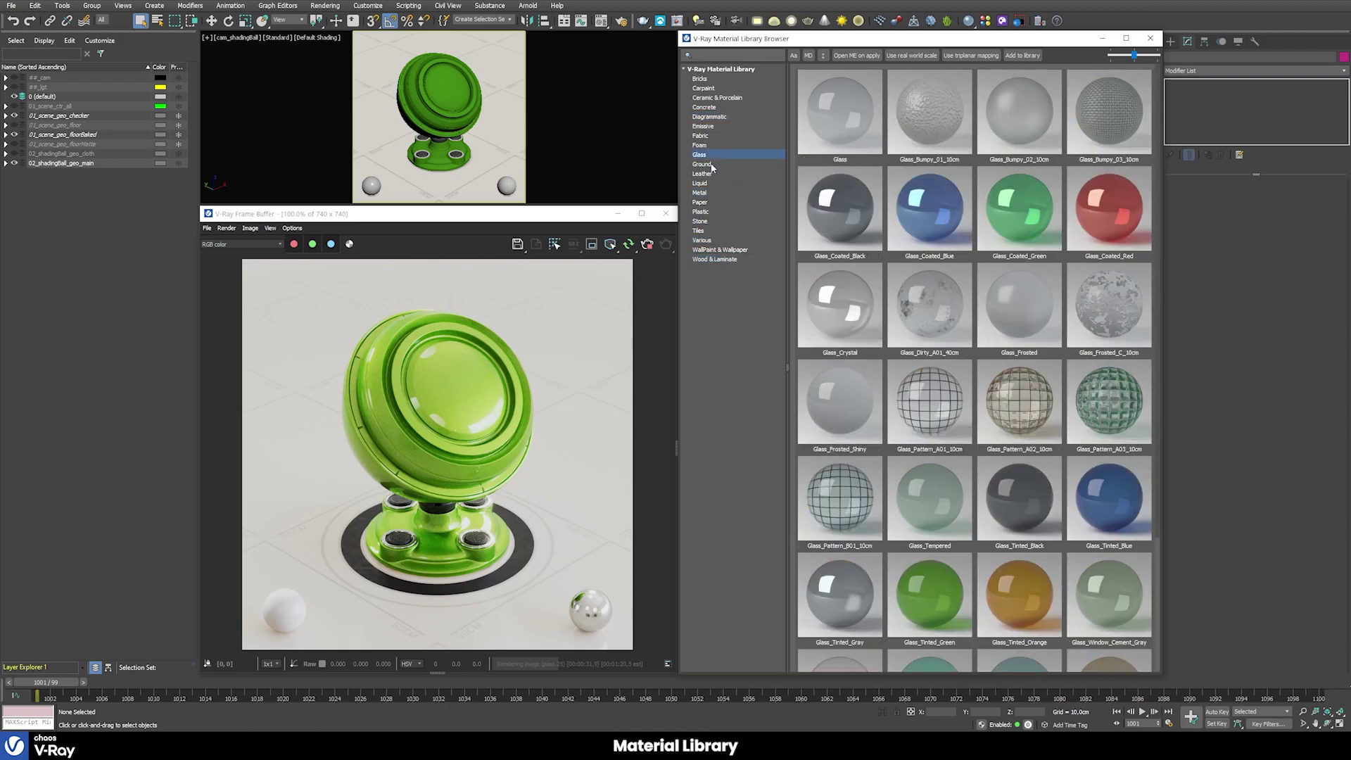
left_click(701, 182)
left_click(701, 221)
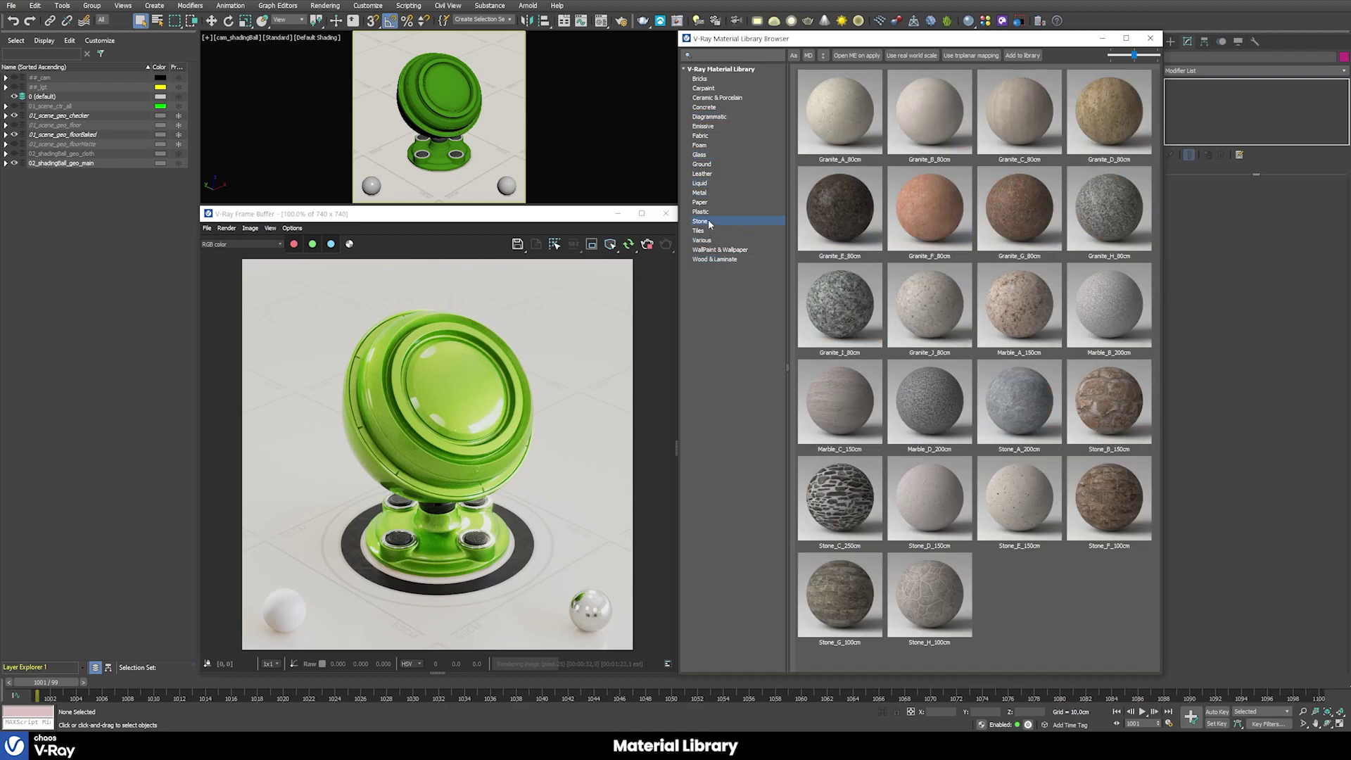
- Browse the Carpaint, Leather, Tiles, Wood & Laminate, Emissive and Ground categories, ending on Concrete
left_click(731, 88)
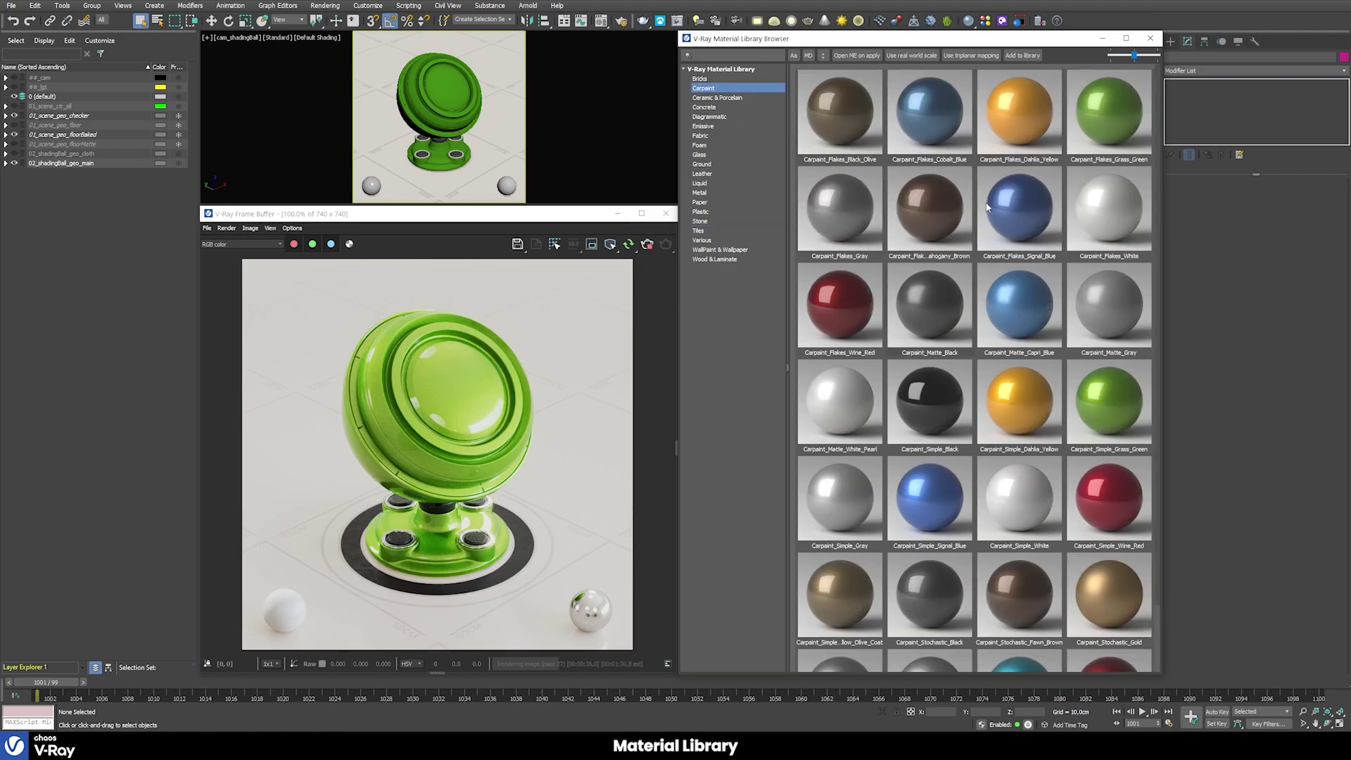
left_click(710, 173)
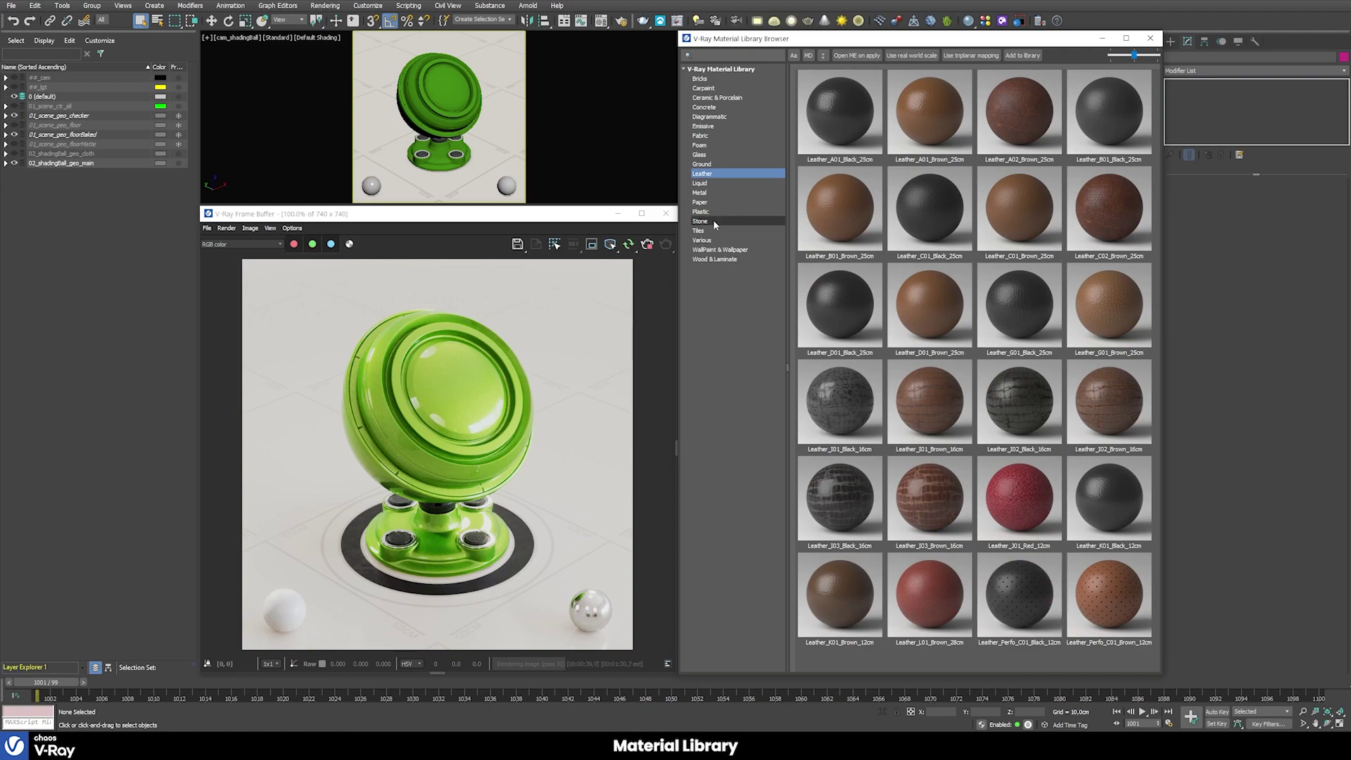
left_click(709, 219)
left_click(700, 231)
left_click(721, 260)
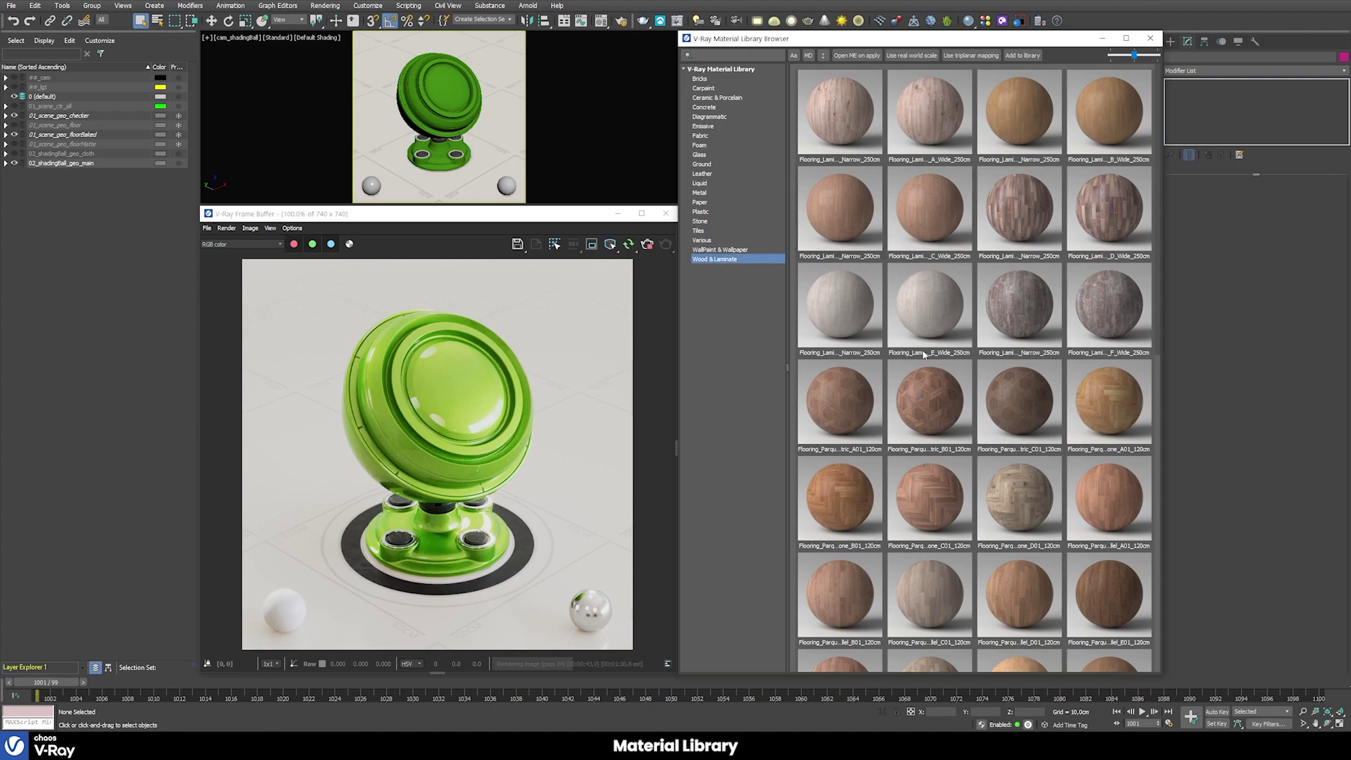
left_click(700, 127)
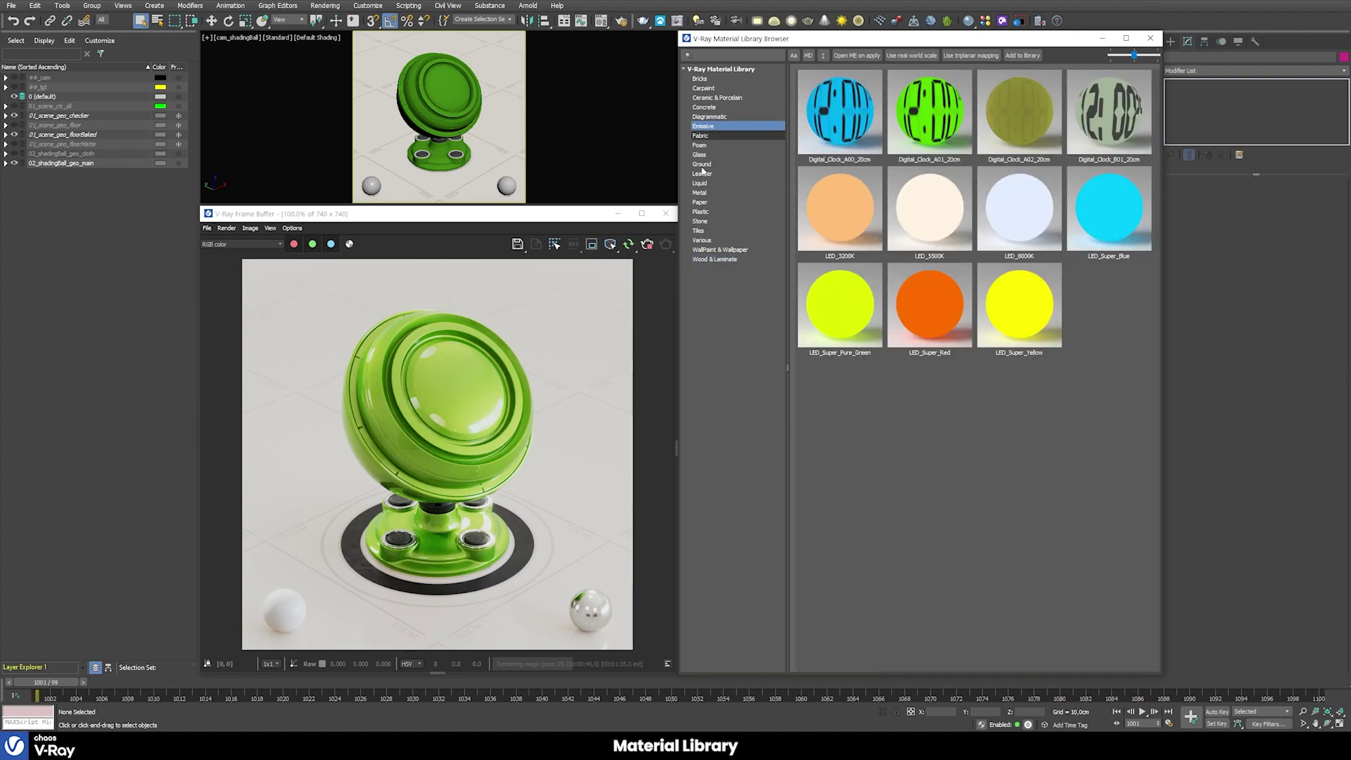
left_click(702, 164)
left_click(704, 107)
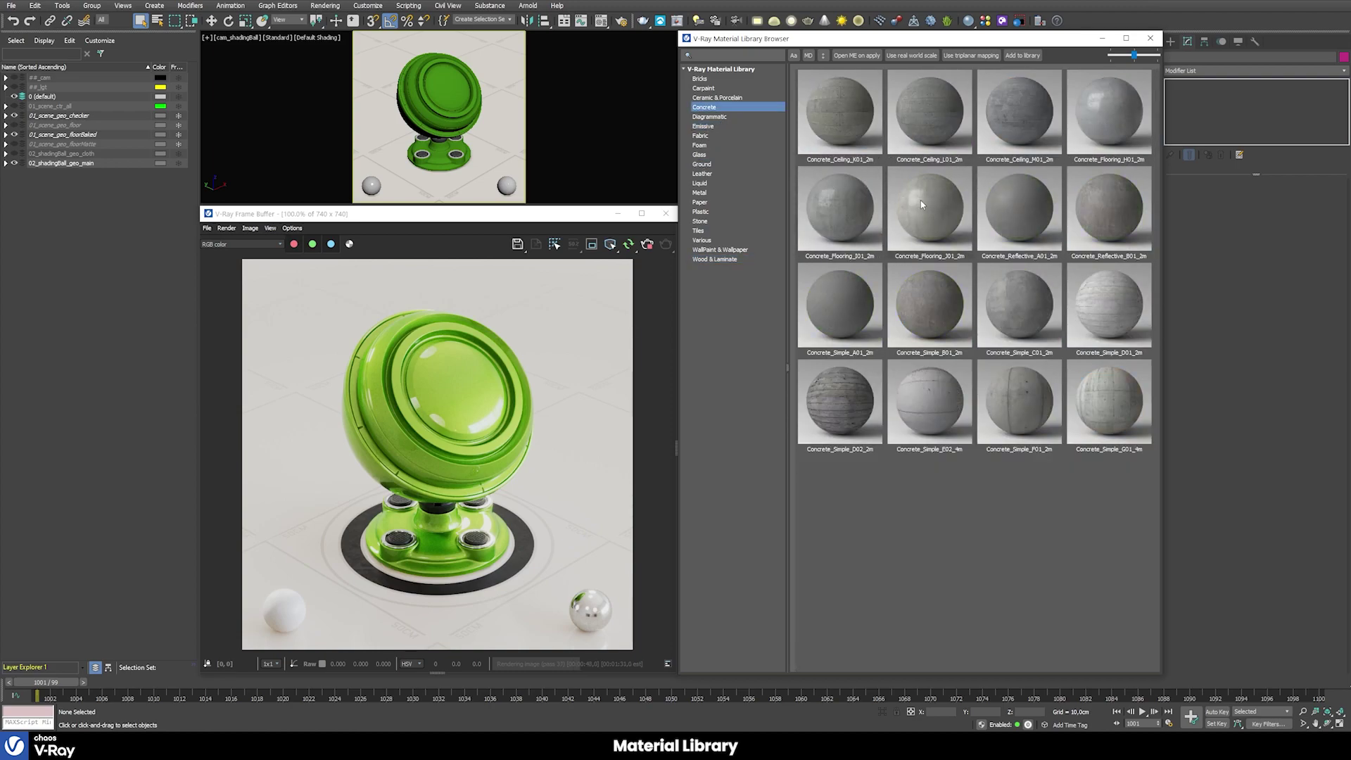
- Preview Concrete_Flooring_J01 at large size, then list the Carpaint materials
double_click(927, 209)
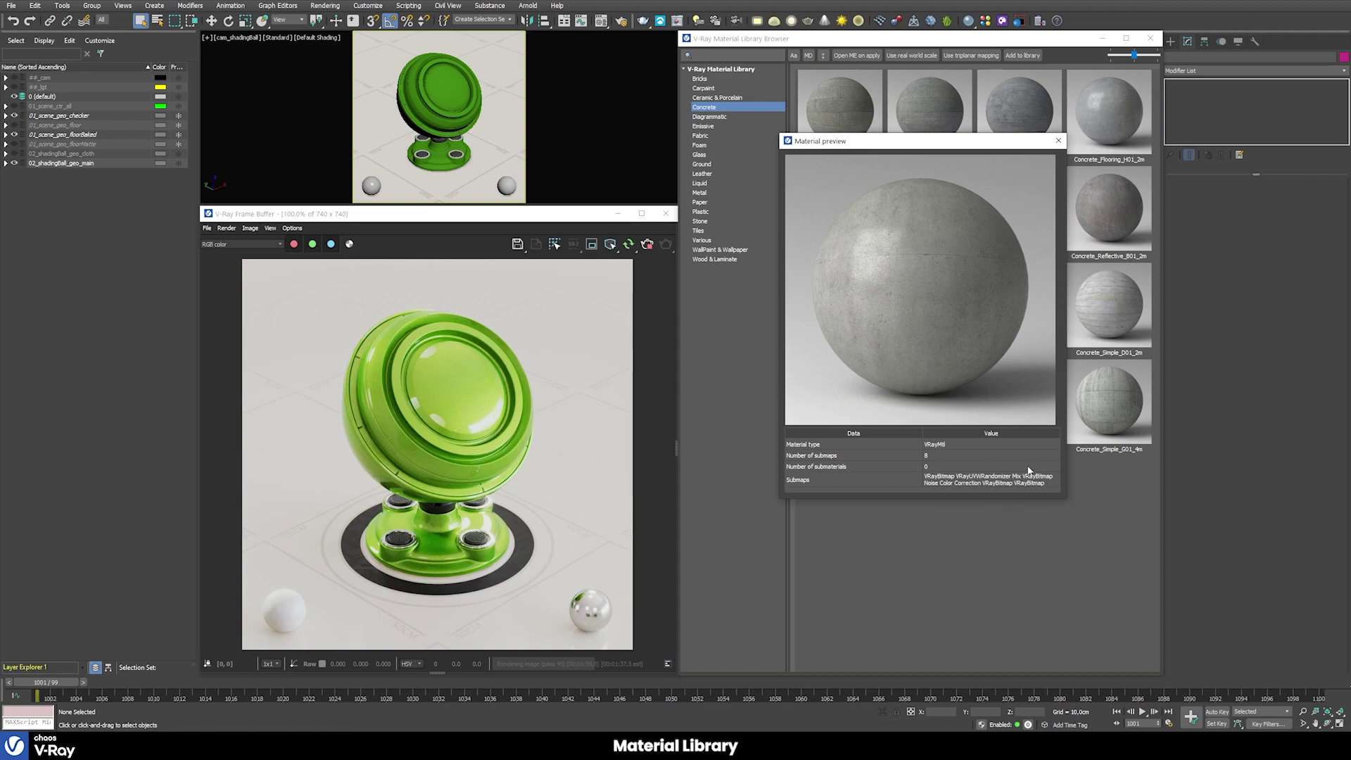
left_click(1058, 141)
left_click(704, 88)
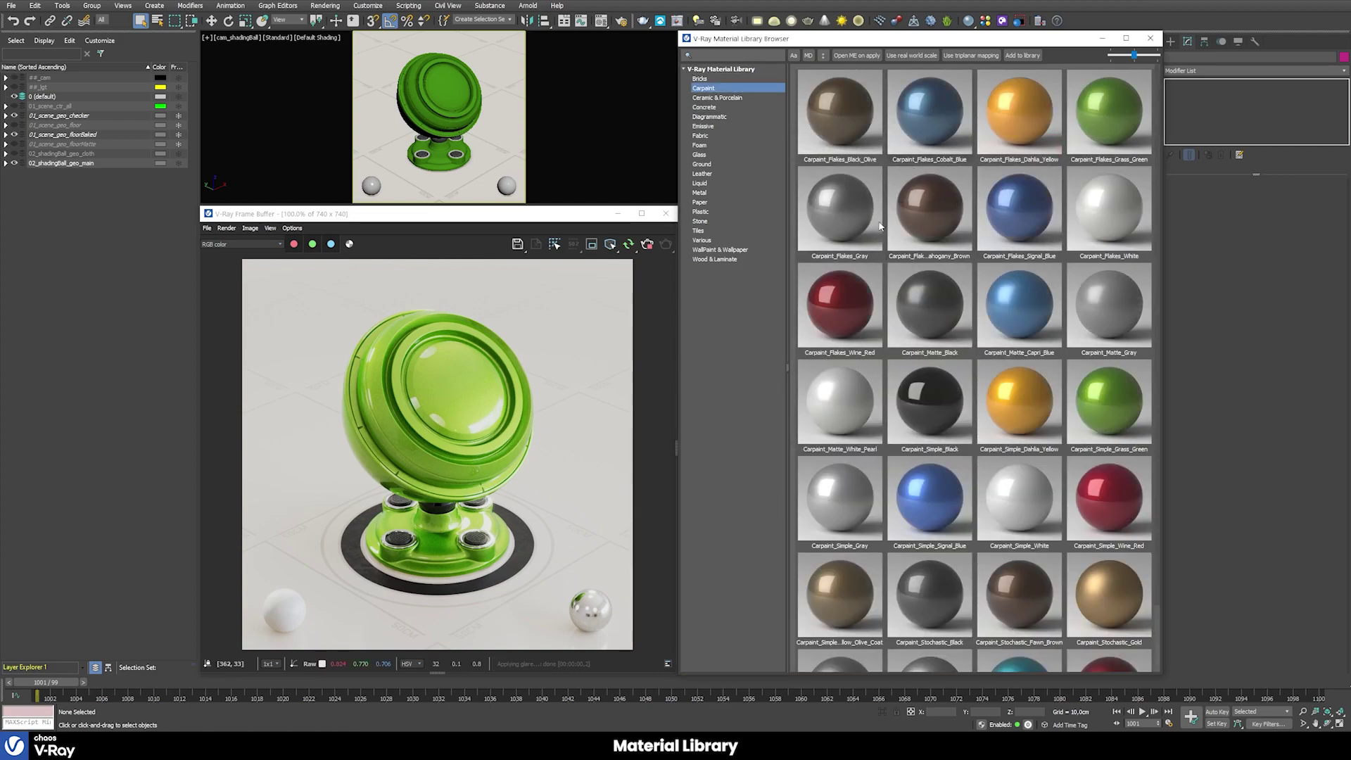
- Apply Carpaint_Flakes_Cobalt_Blue, Matte_White_Pearl, Stochastic_Black, then Simple_Wine_Red to the shader ball
left_click(926, 117)
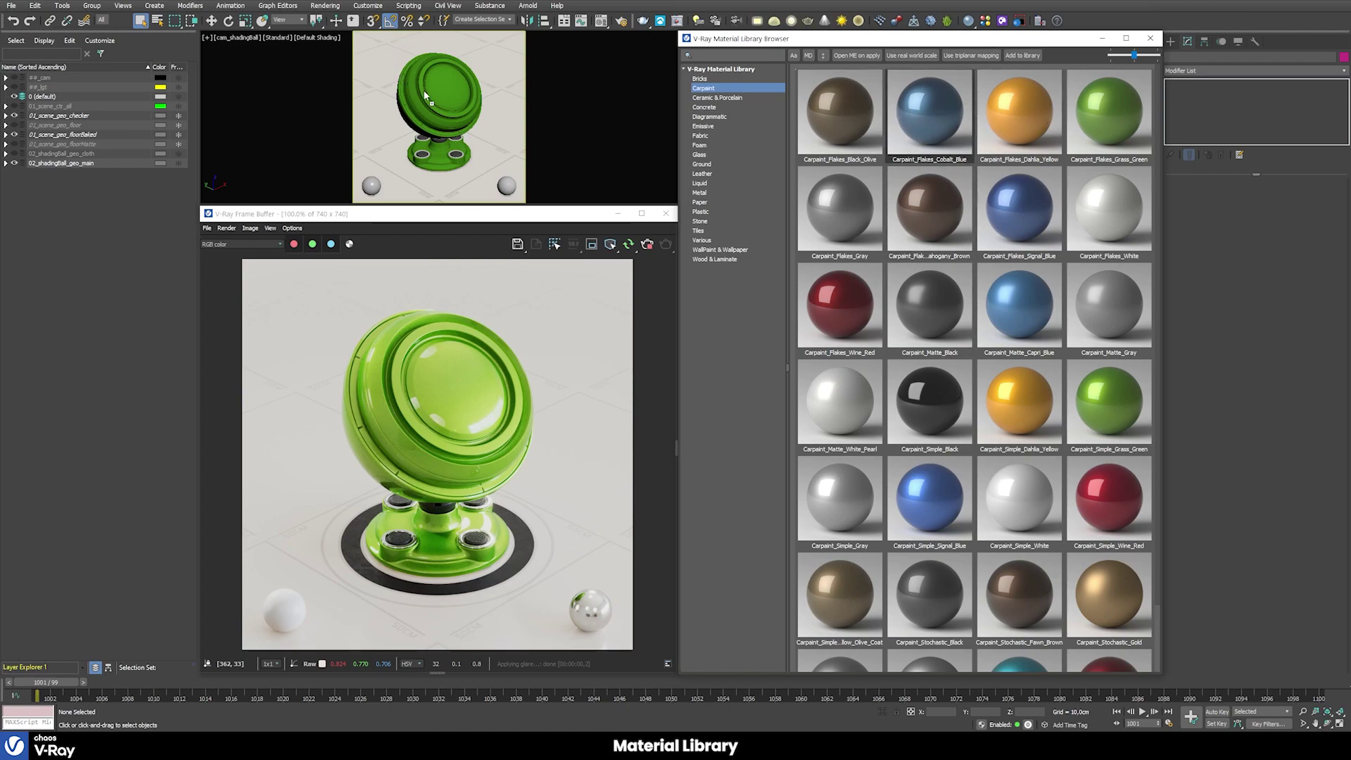
left_click_drag(425, 95, 424, 90)
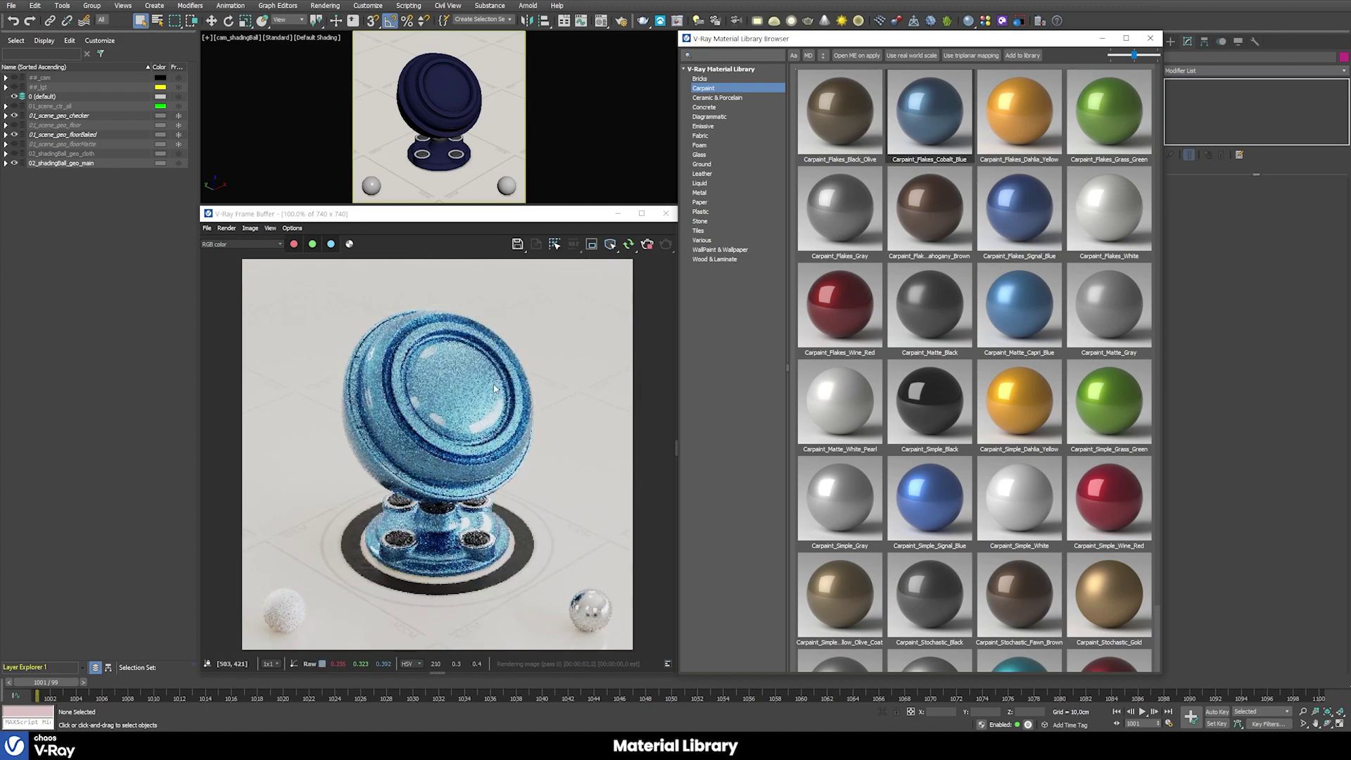
left_click_drag(844, 407, 466, 118)
left_click_drag(940, 593, 431, 90)
left_click_drag(628, 164, 502, 101)
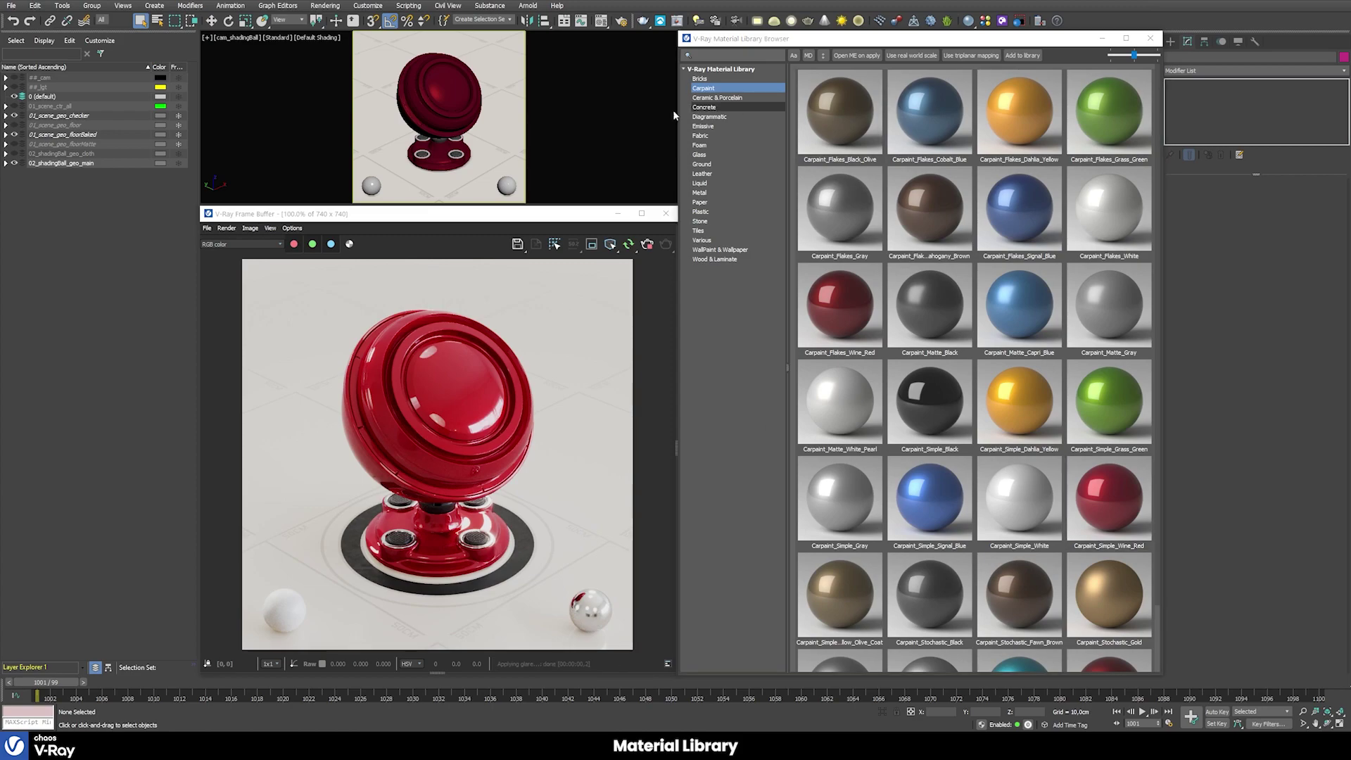
- List the Diagrammatic materials and preview 3D_Print_Green at large size
left_click(709, 118)
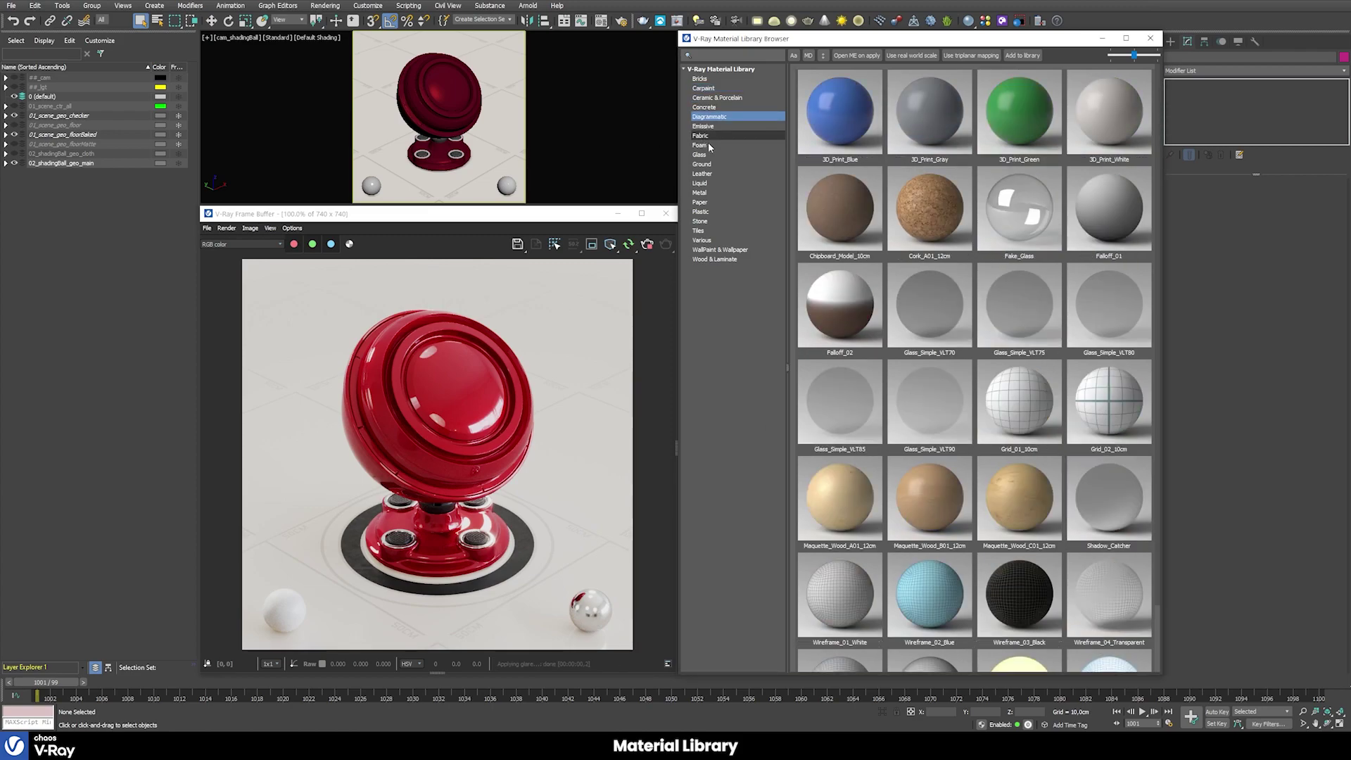
double_click(1024, 120)
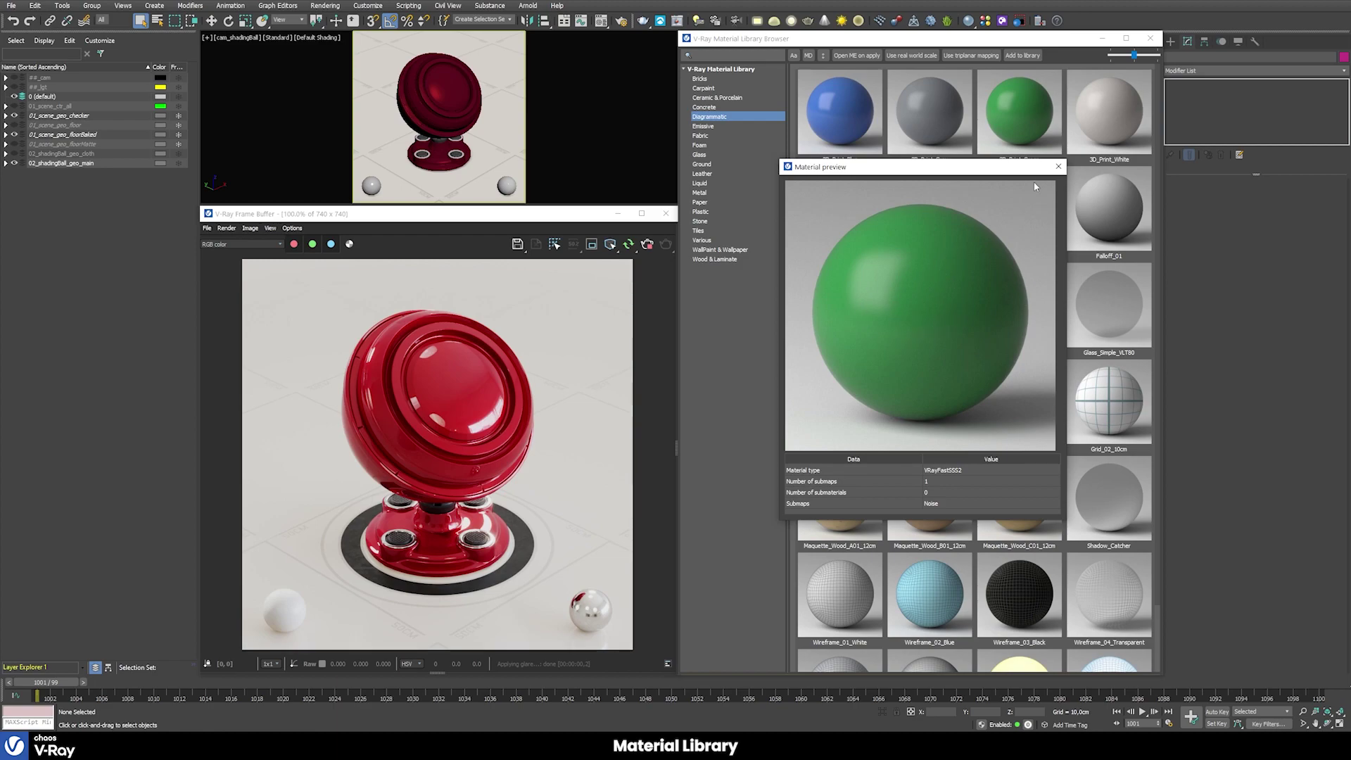
left_click(1058, 167)
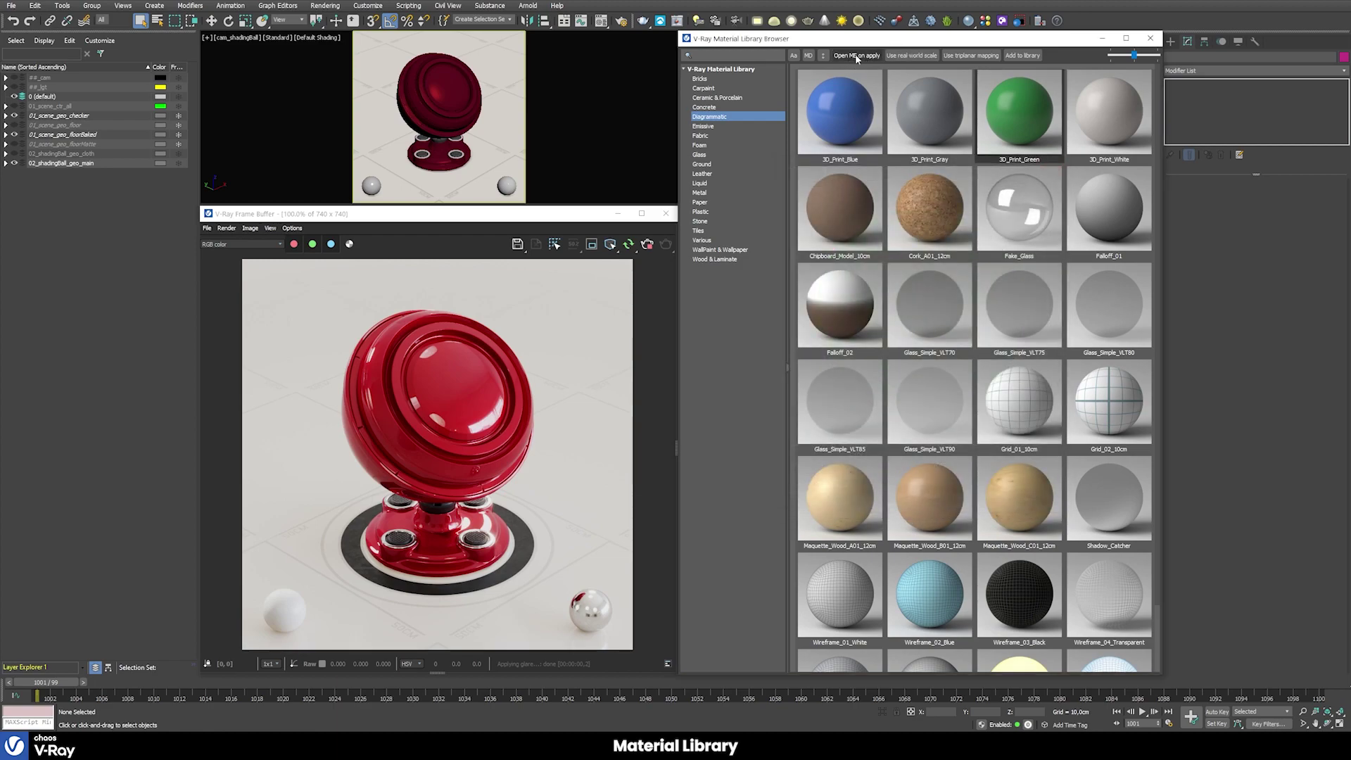
- Apply 3D_Print_Green with 'Open ME on apply' enabled and shift its sub-surface colour to orange
left_click(856, 56)
left_click_drag(968, 95, 410, 111)
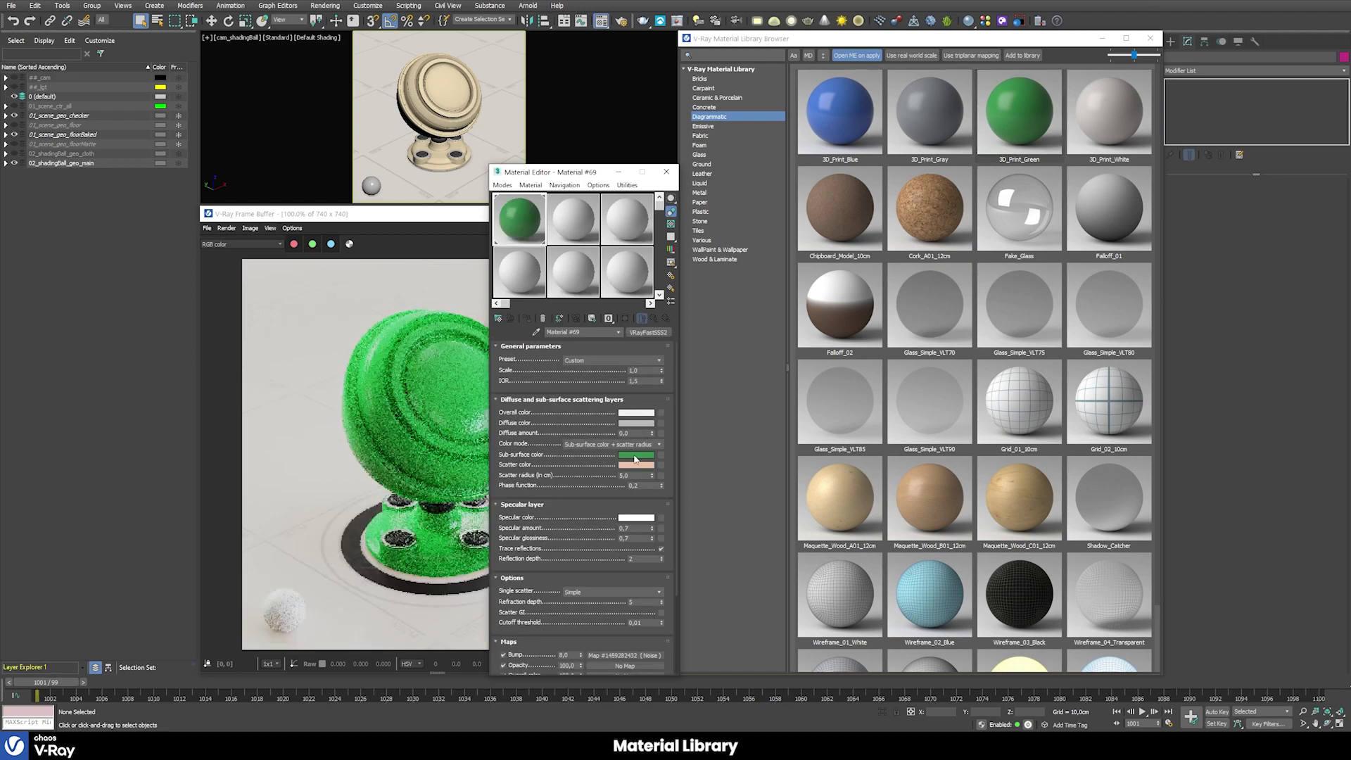
left_click(635, 455)
left_click(344, 93)
left_click(391, 150)
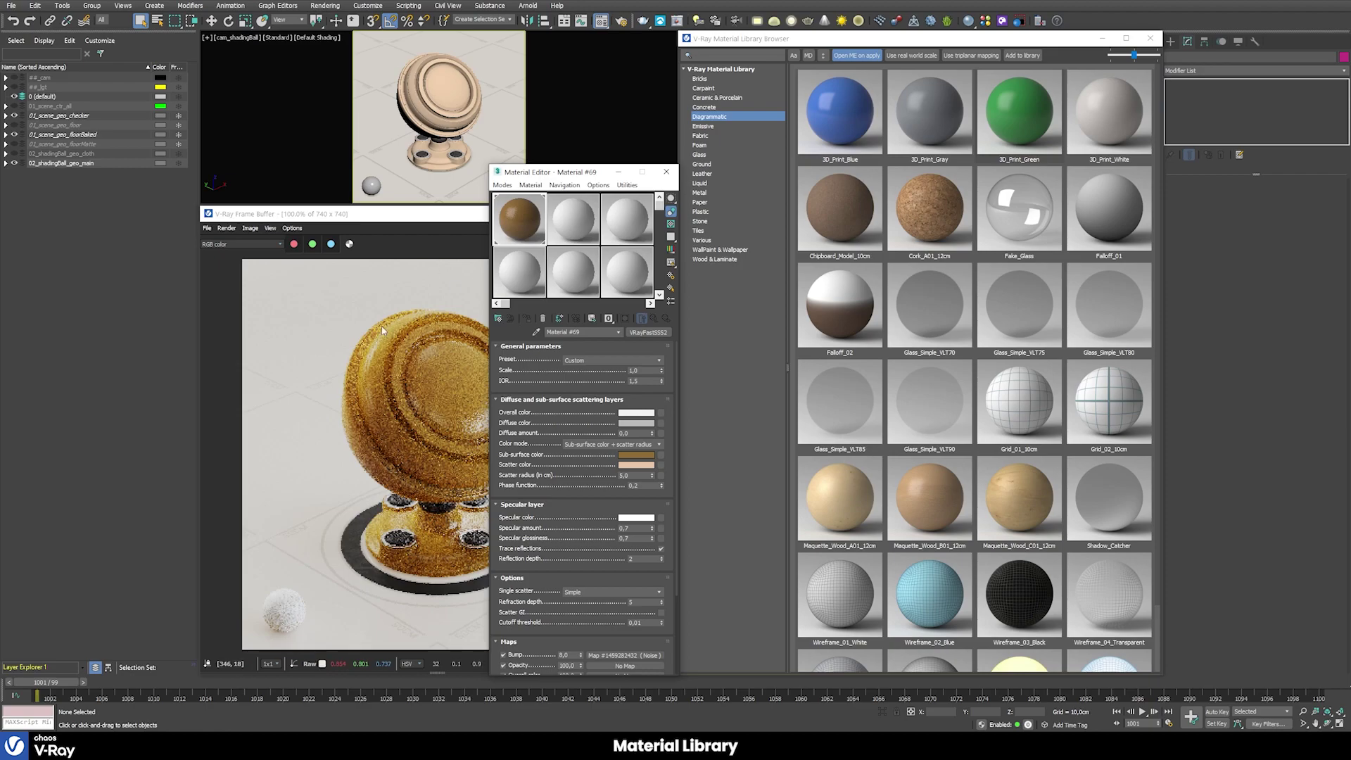
left_click(428, 374)
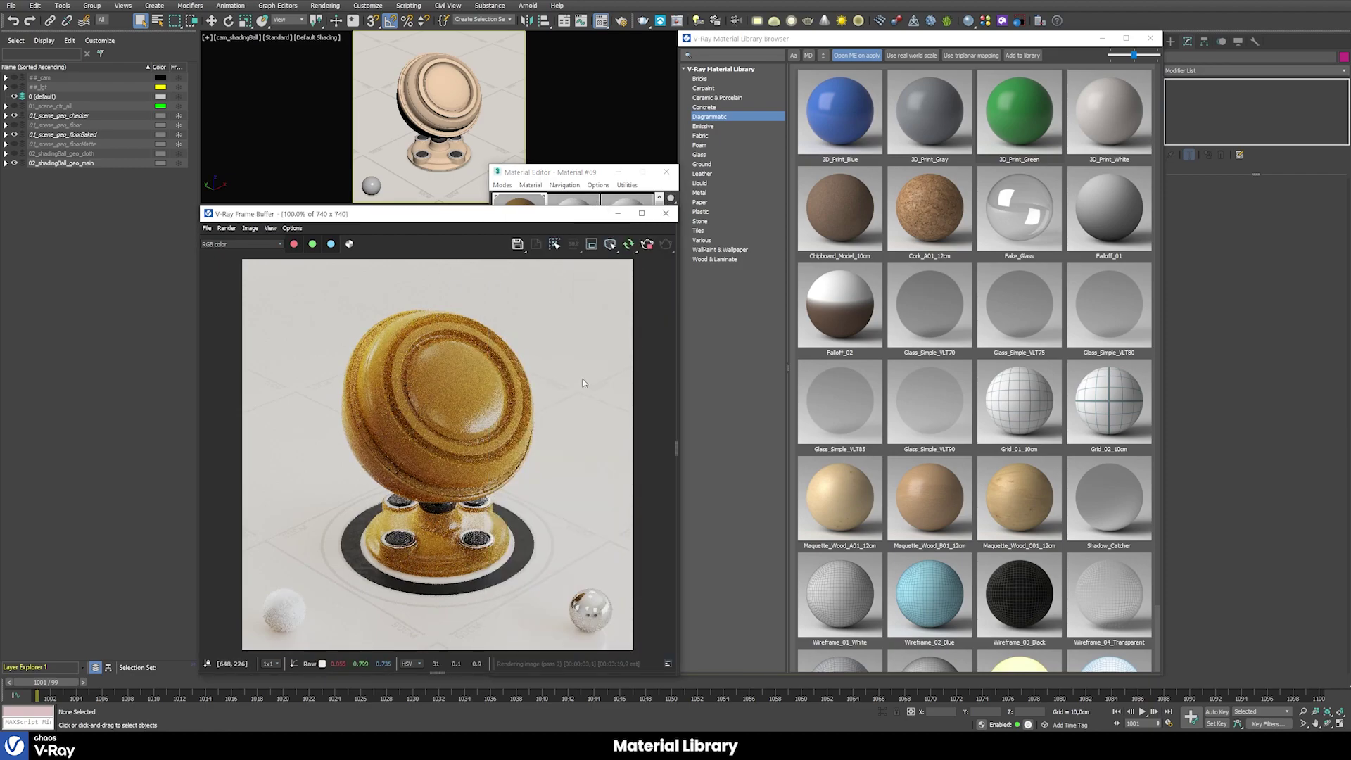
left_click(666, 171)
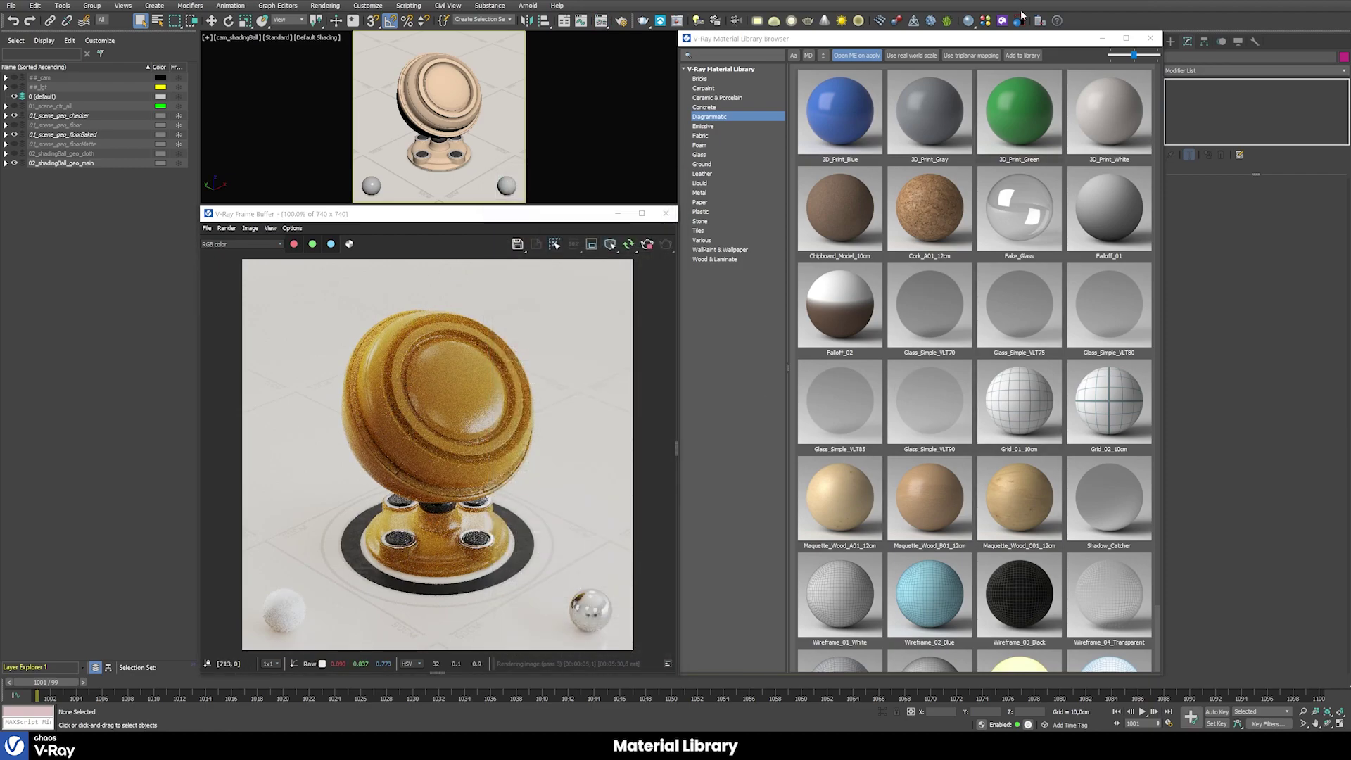